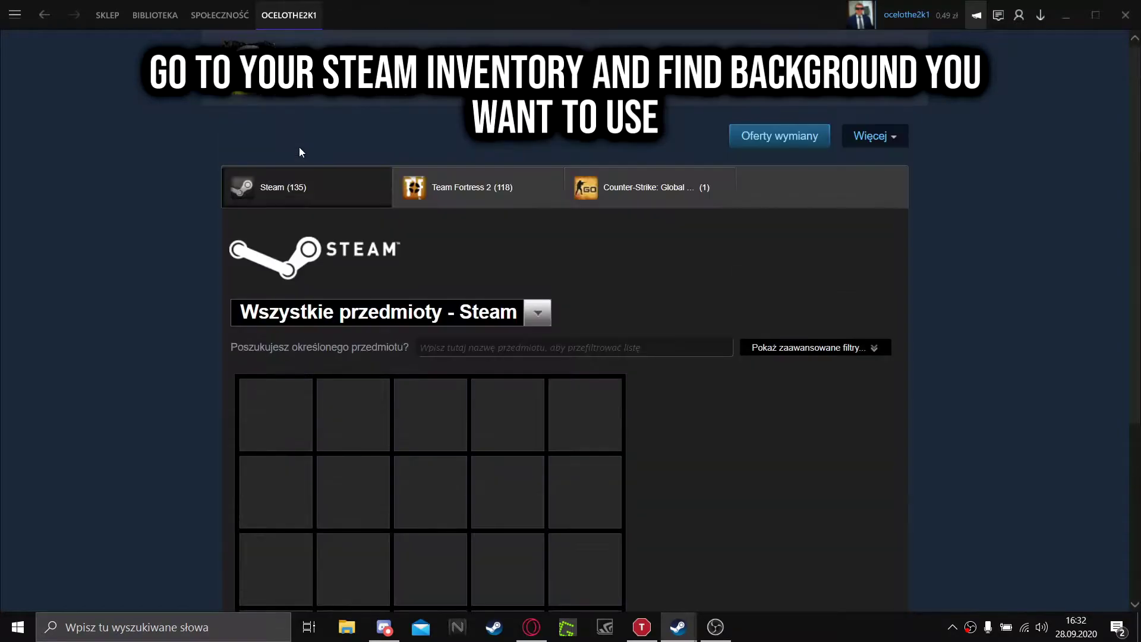
Open the Summer 2019 - Lunar Landing background full-size from inventory page 2
scroll(209, 277, down, 3)
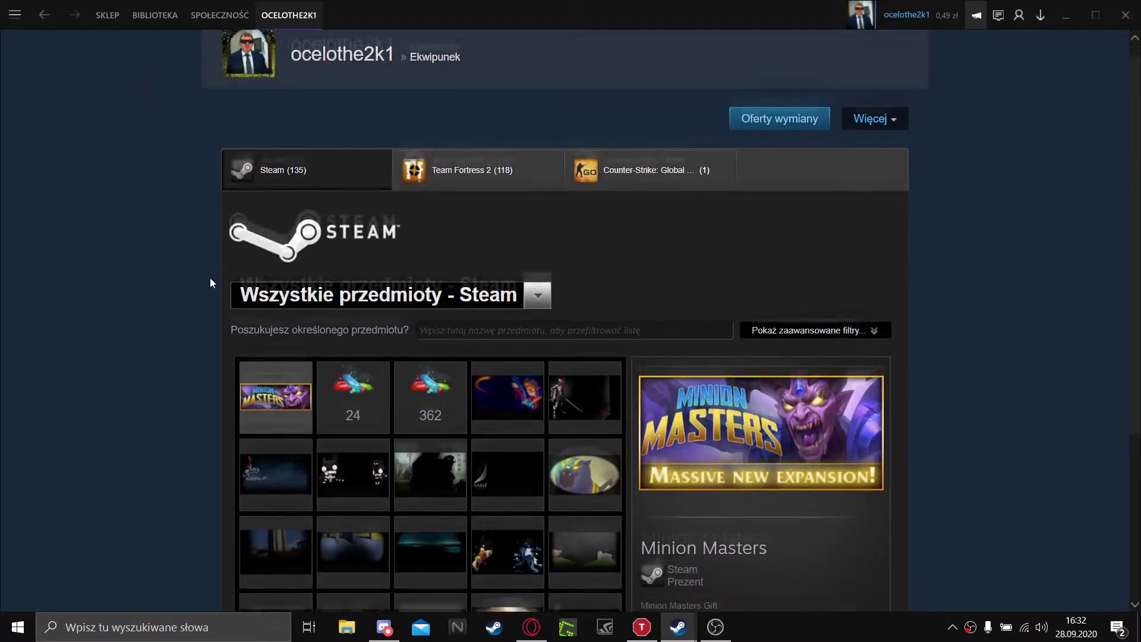
scroll(234, 313, down, 2)
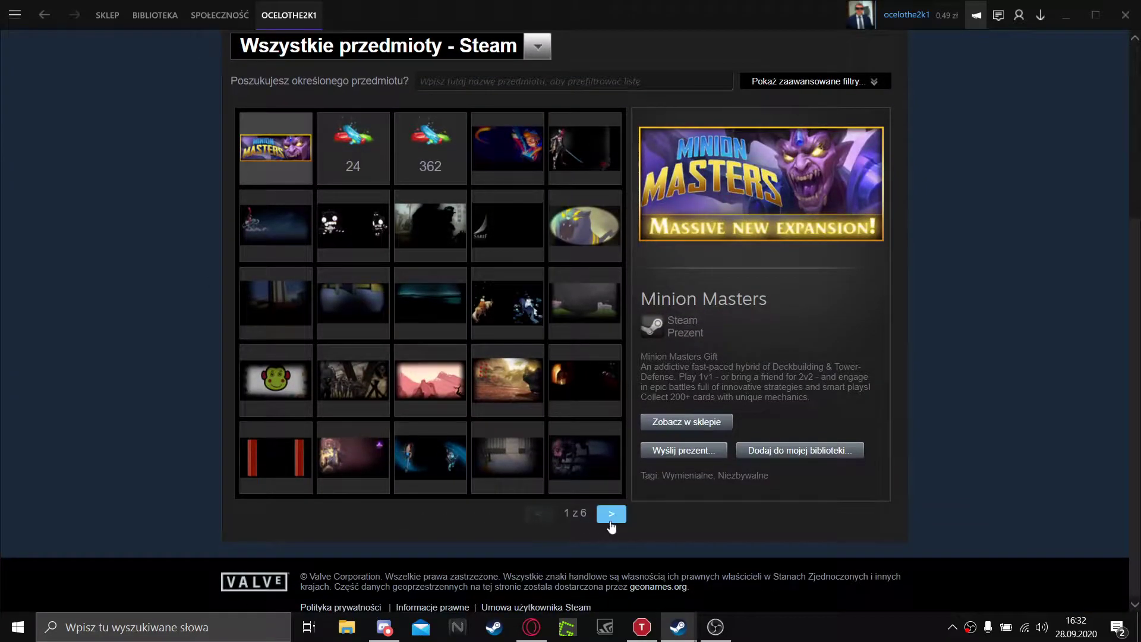
click(612, 514)
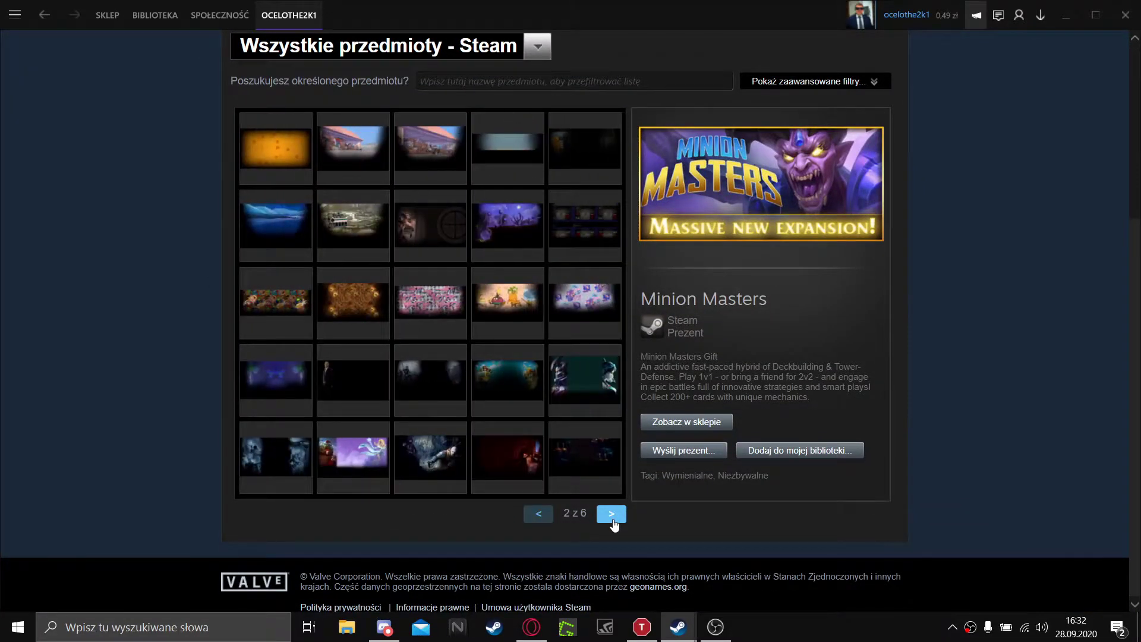
click(305, 227)
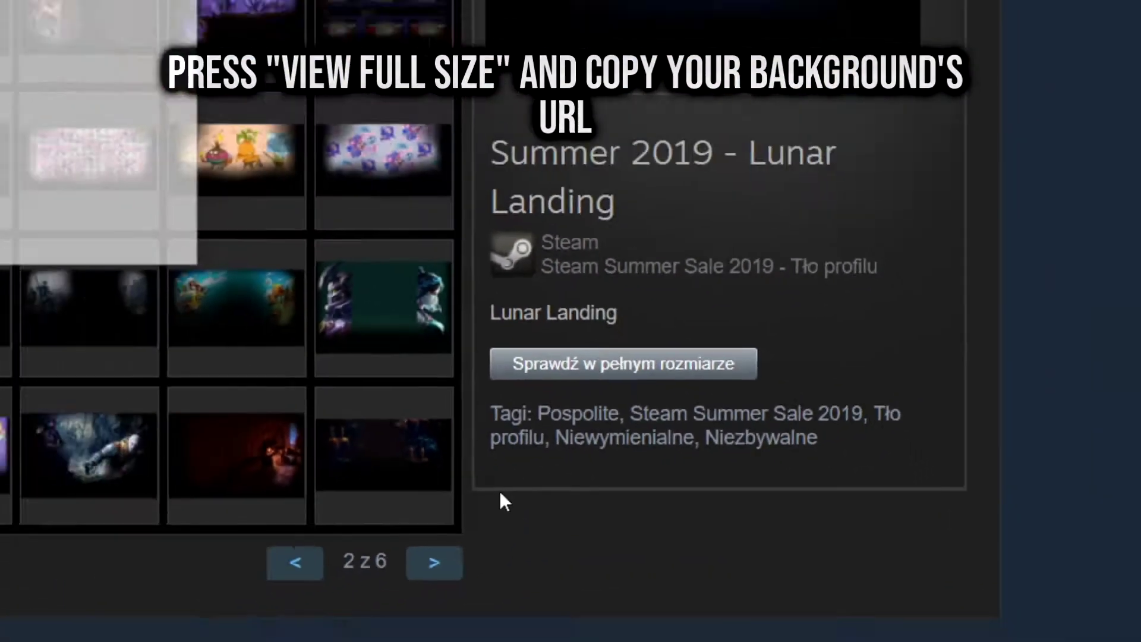
click(594, 364)
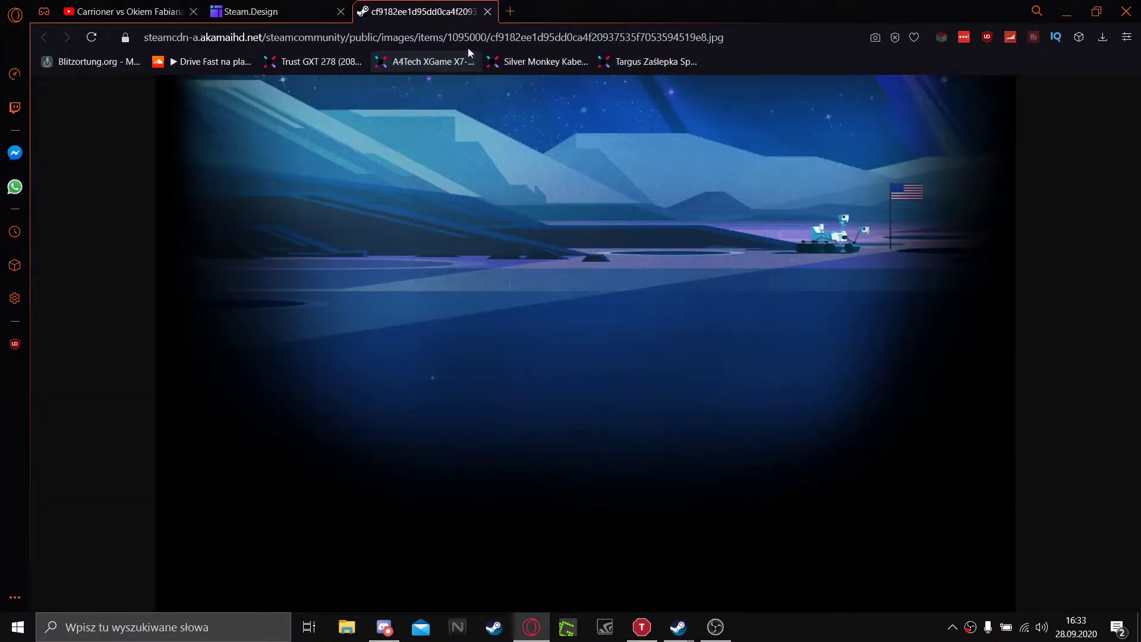
Copy the Lunar Landing image URL and apply it as the Steam.Design background
click(468, 46)
right_click(469, 44)
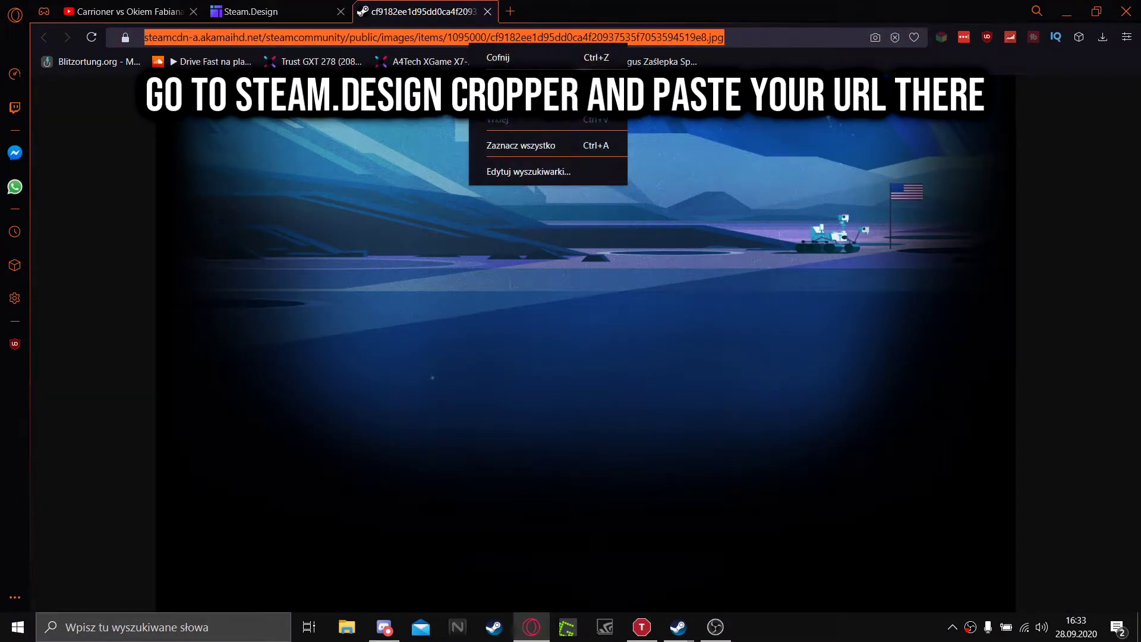
click(487, 52)
click(321, 6)
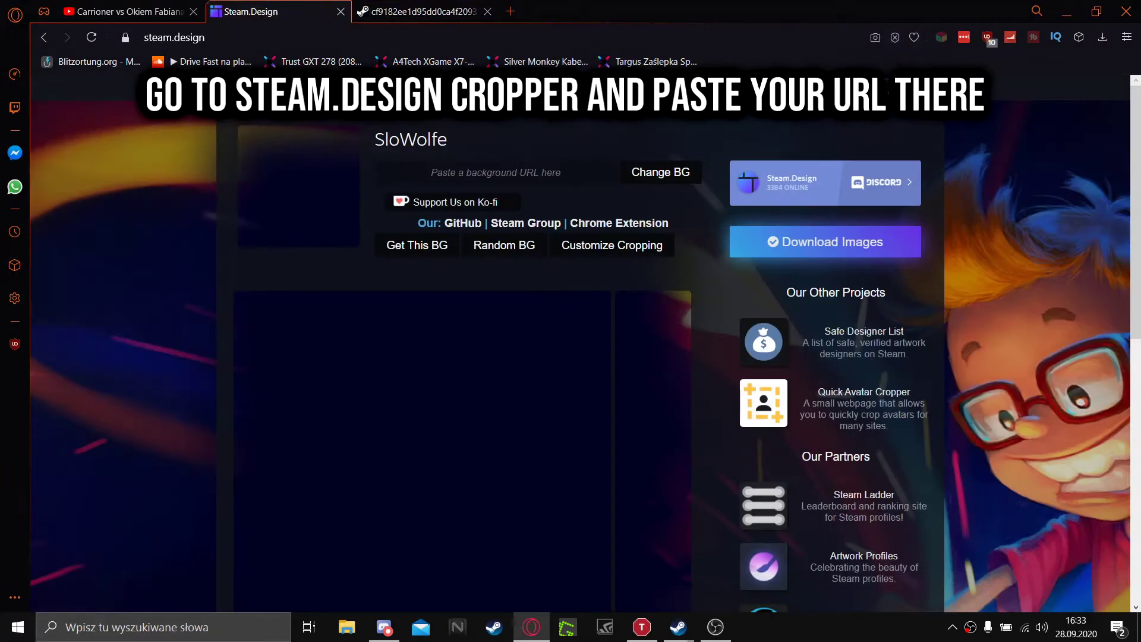
key(ctrl+v)
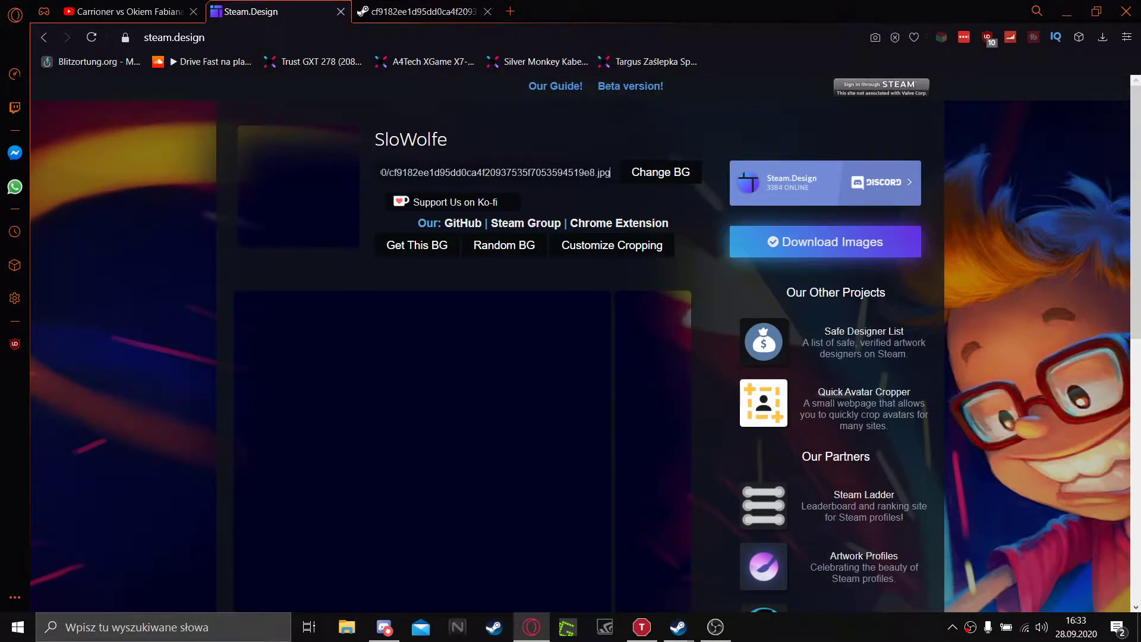
click(648, 176)
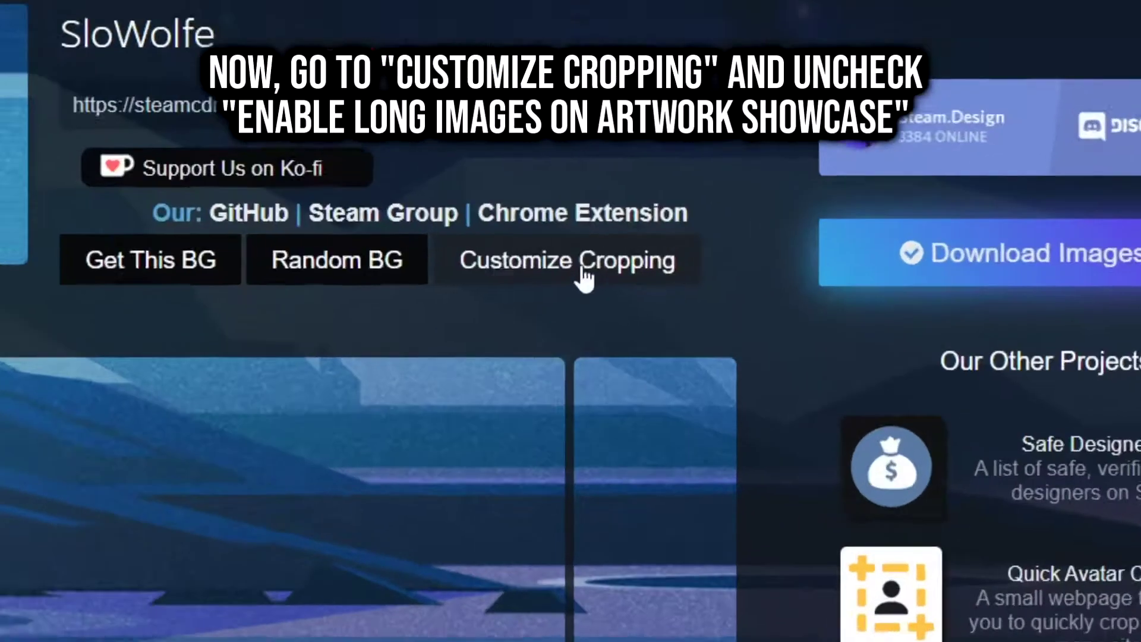
Disable 'Enable Long Images on Artwork Showcase' in the cropping options
click(619, 250)
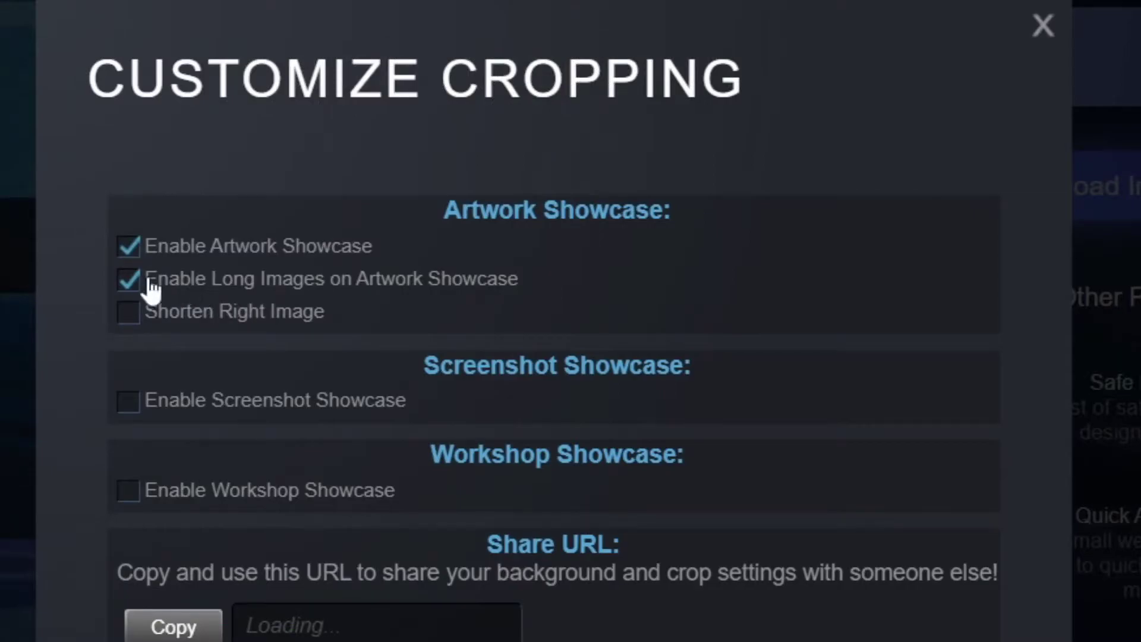
click(130, 283)
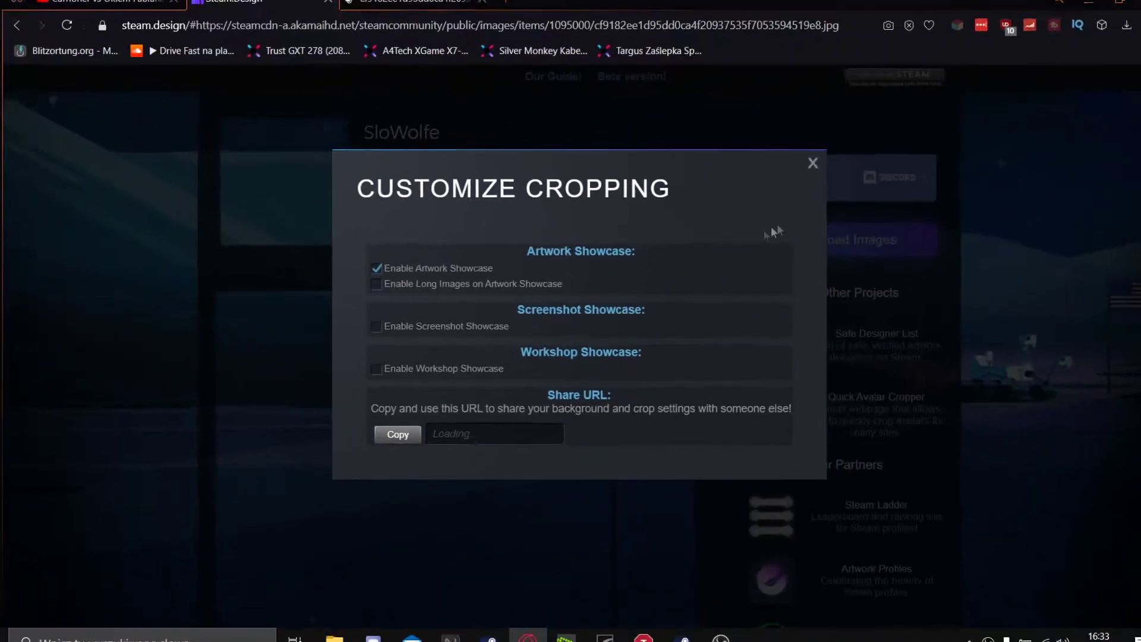
click(803, 171)
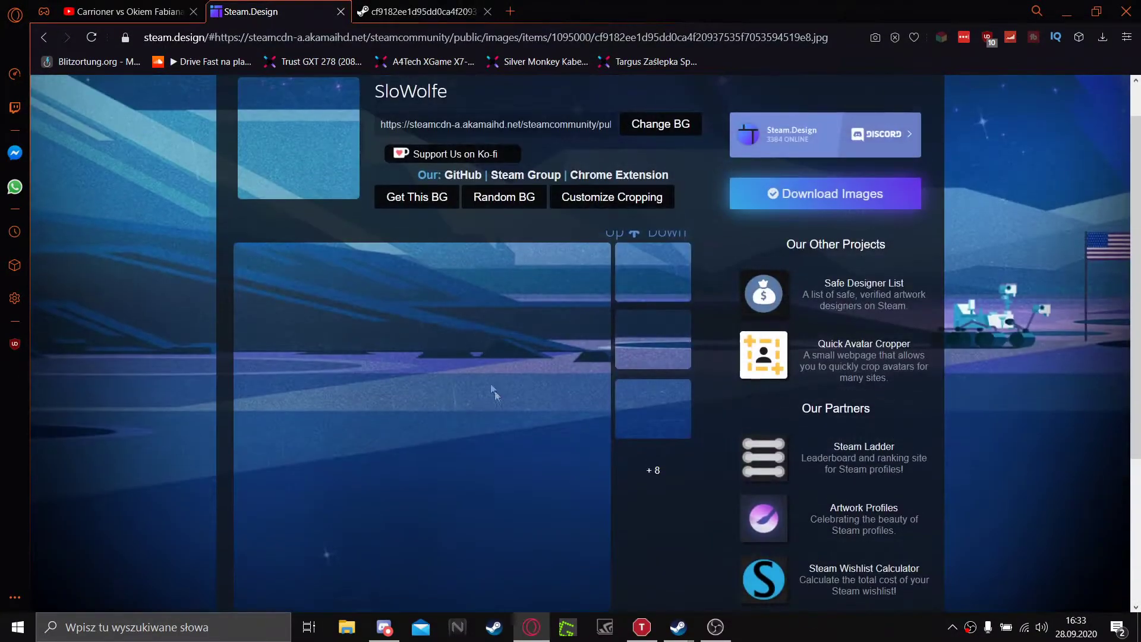
Download the cropped images as steam.design_5852c0.zip
scroll(497, 402, down, 1)
scroll(340, 387, up, 2)
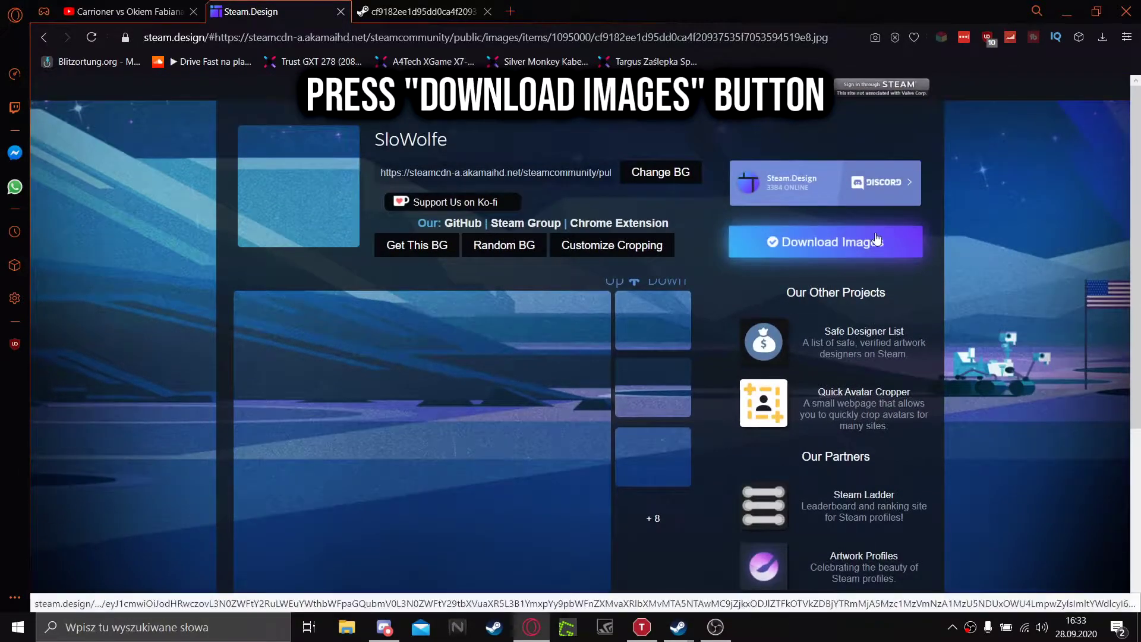
click(867, 241)
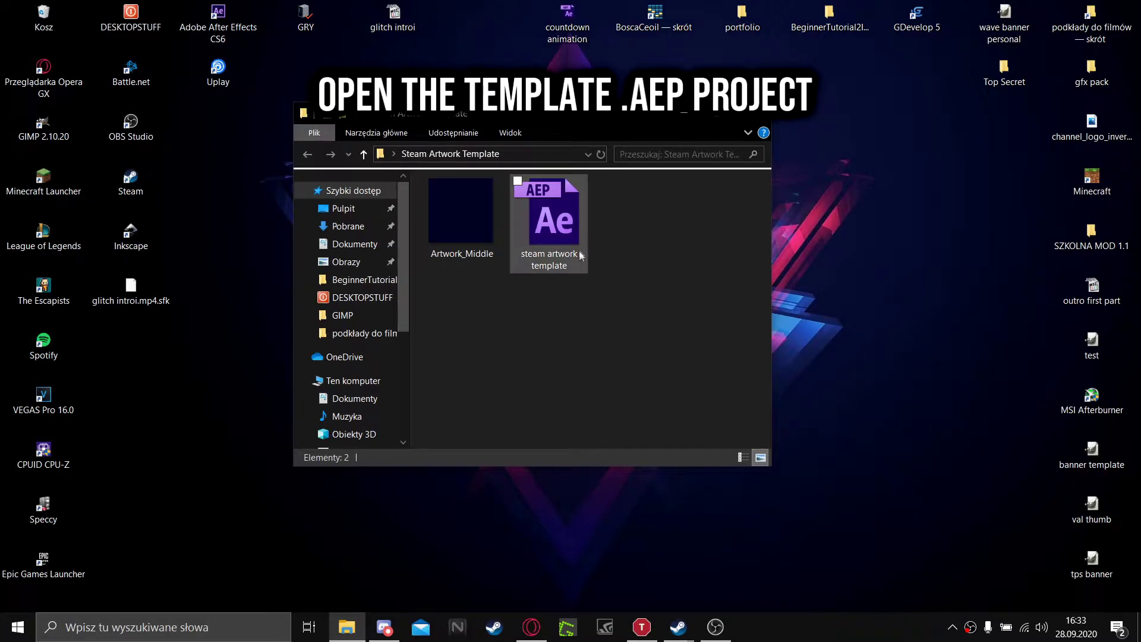
Open steam artwork template.aep and rewind Comp 1 to 0:00
double_click(559, 229)
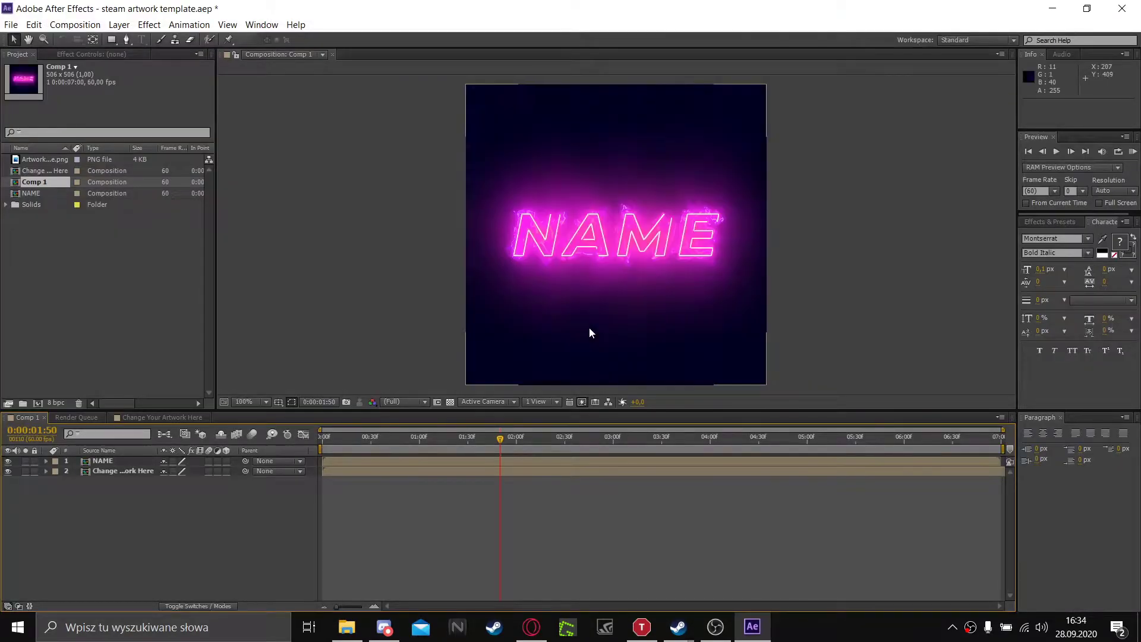
drag(496, 443, 308, 490)
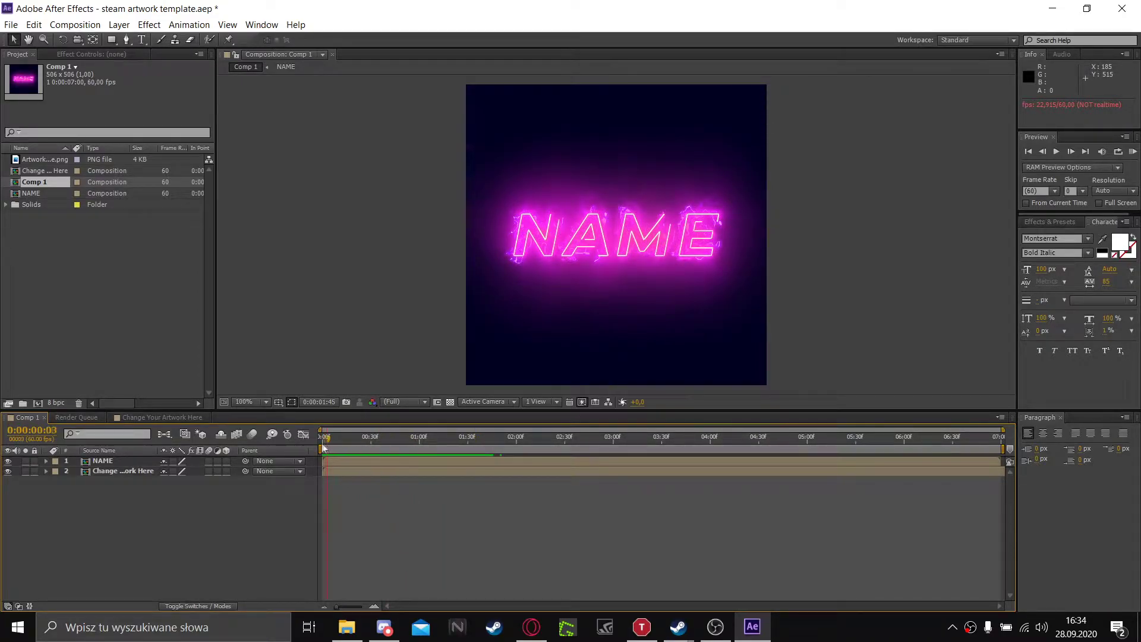
drag(327, 447, 322, 447)
click(347, 627)
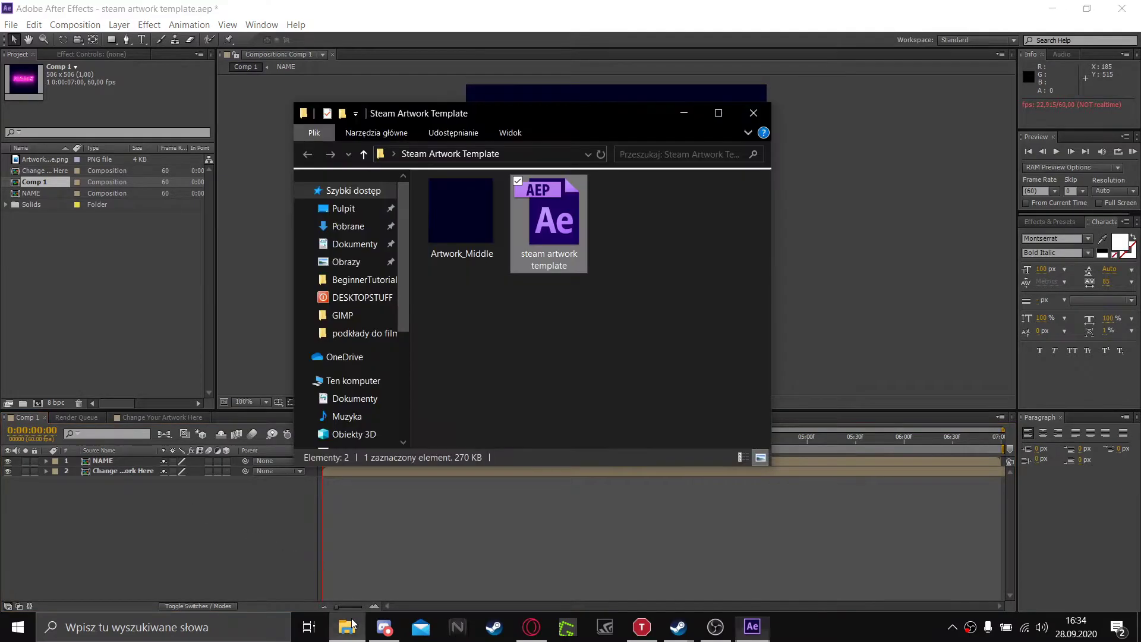
Open steam.design_5852c0.zip from Downloads in WinRAR and drag out Artwork_Middle.png
click(351, 226)
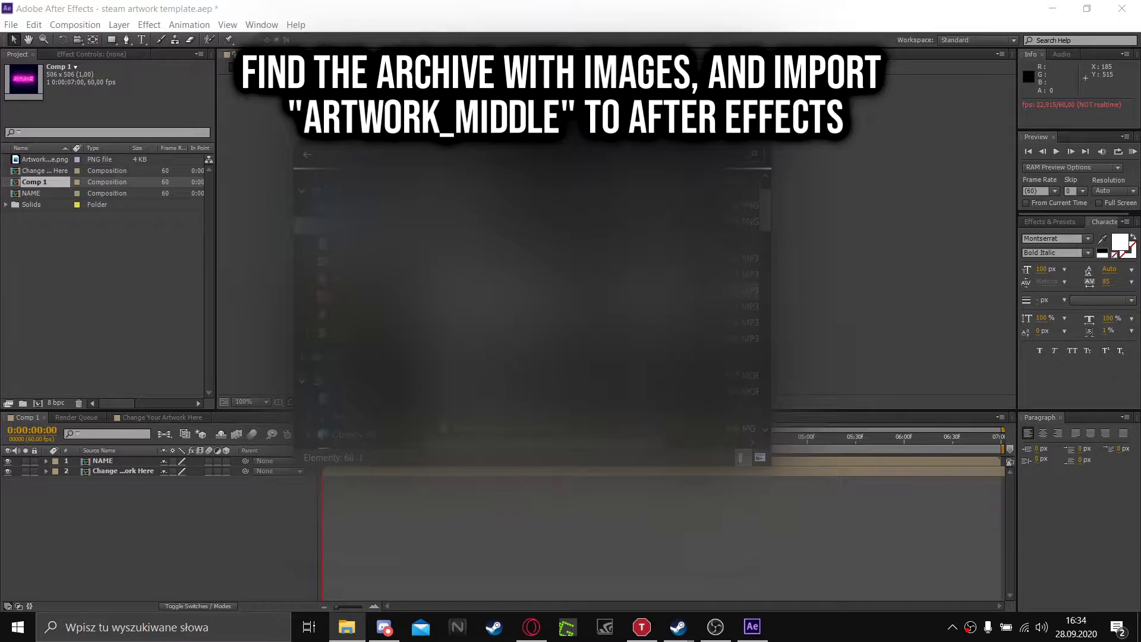
scroll(532, 297, down, 5)
scroll(532, 297, down, 3)
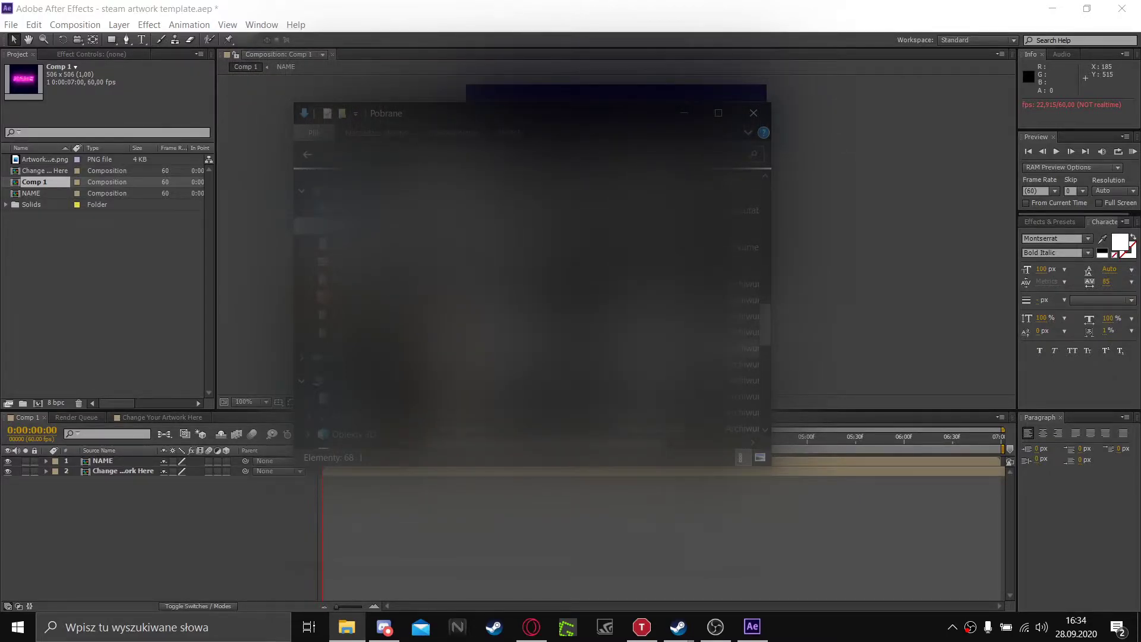
double_click(585, 224)
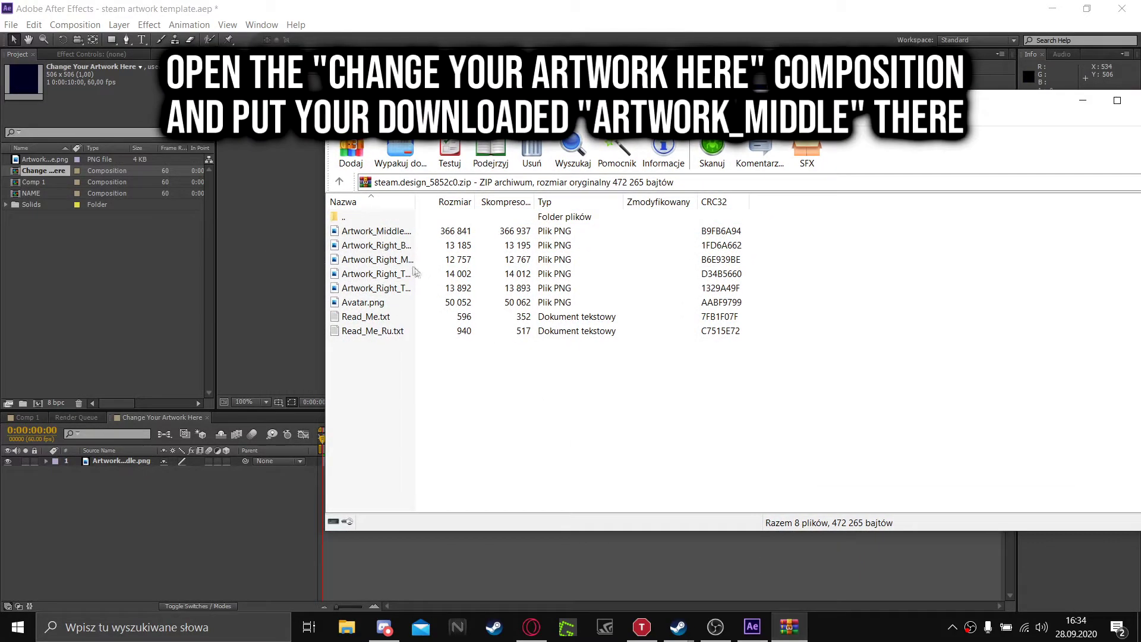
drag(374, 232, 368, 229)
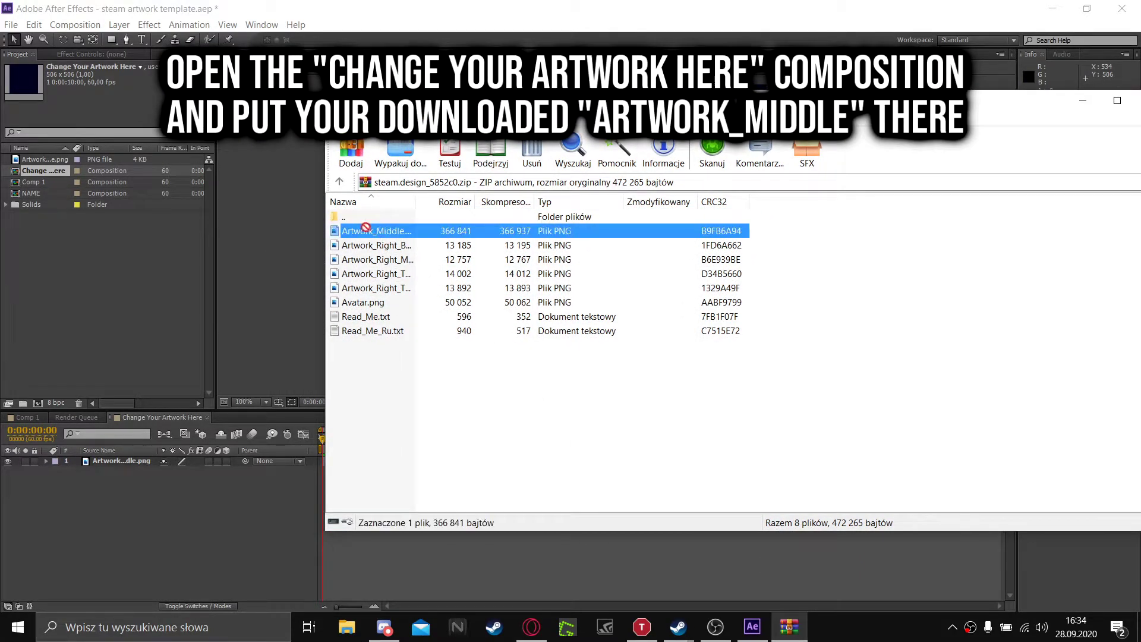
Add Artwork_Middle.png to Change Your Artwork Here and hide the lower background layer
drag(141, 465, 145, 469)
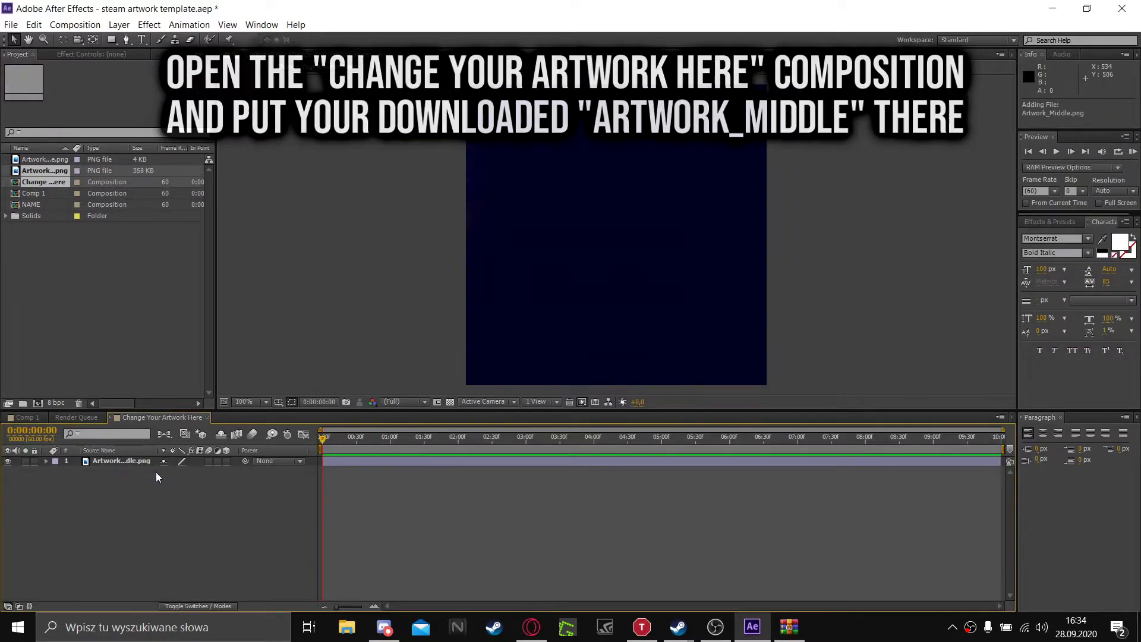
click(83, 267)
drag(30, 173, 62, 481)
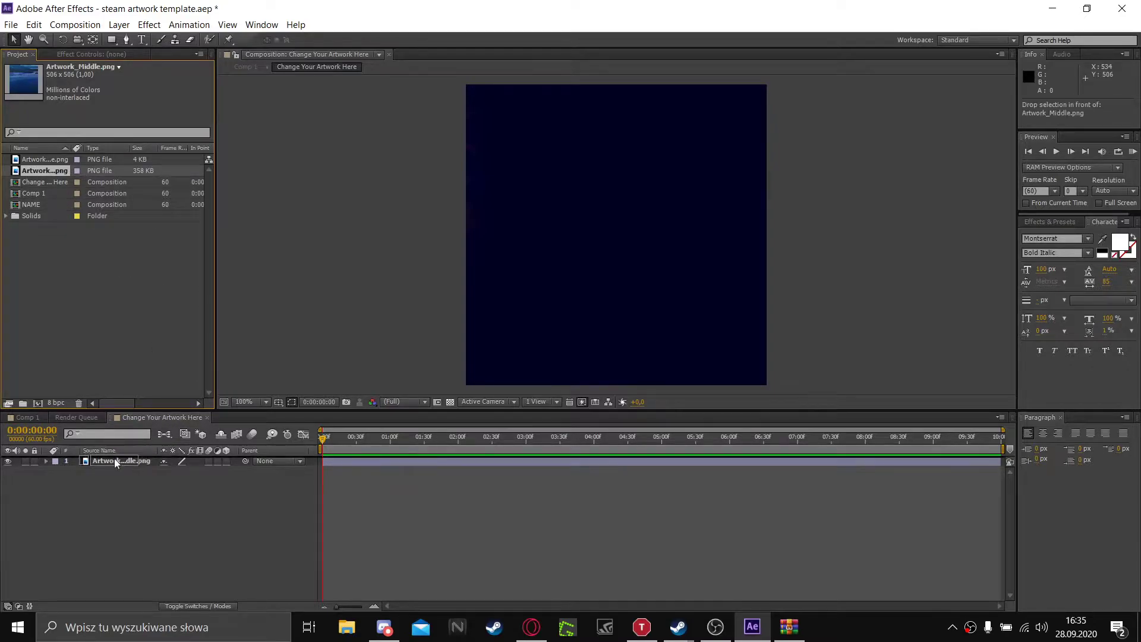
click(8, 471)
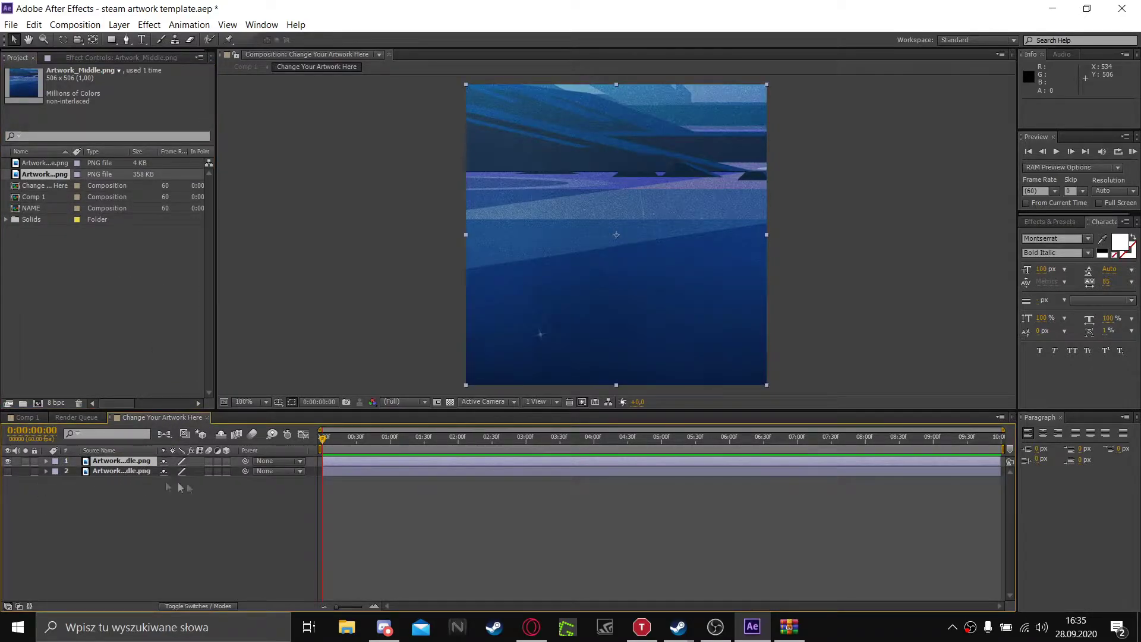
Scrub Comp 1's neon animation, then open the NAME precomp and select its text layer
click(74, 418)
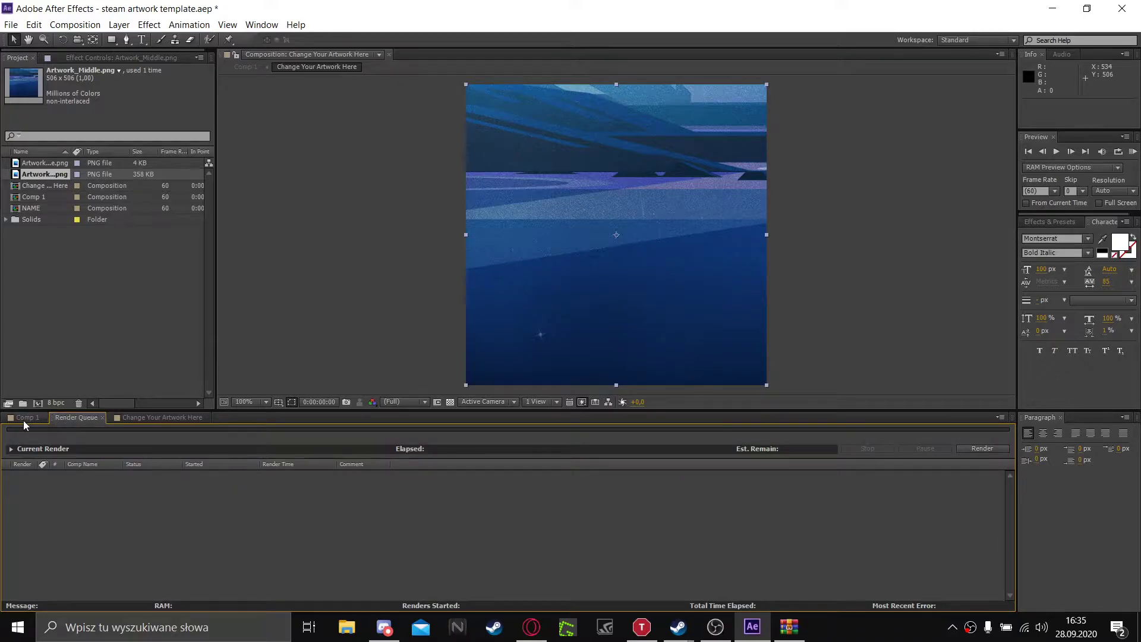
click(25, 419)
click(395, 445)
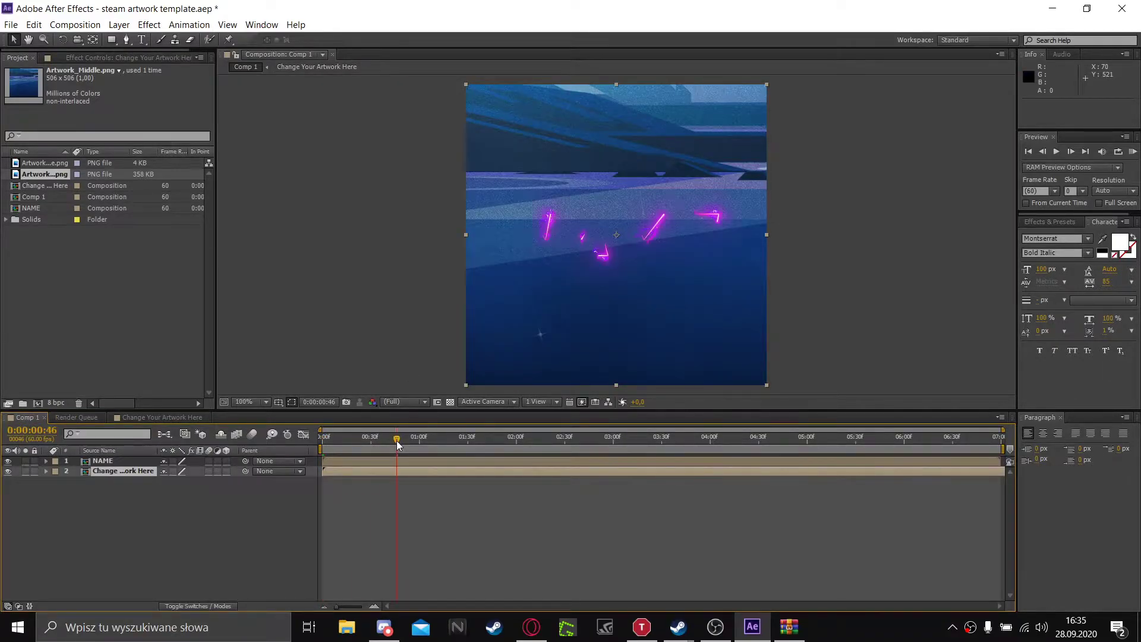
click(497, 445)
click(424, 445)
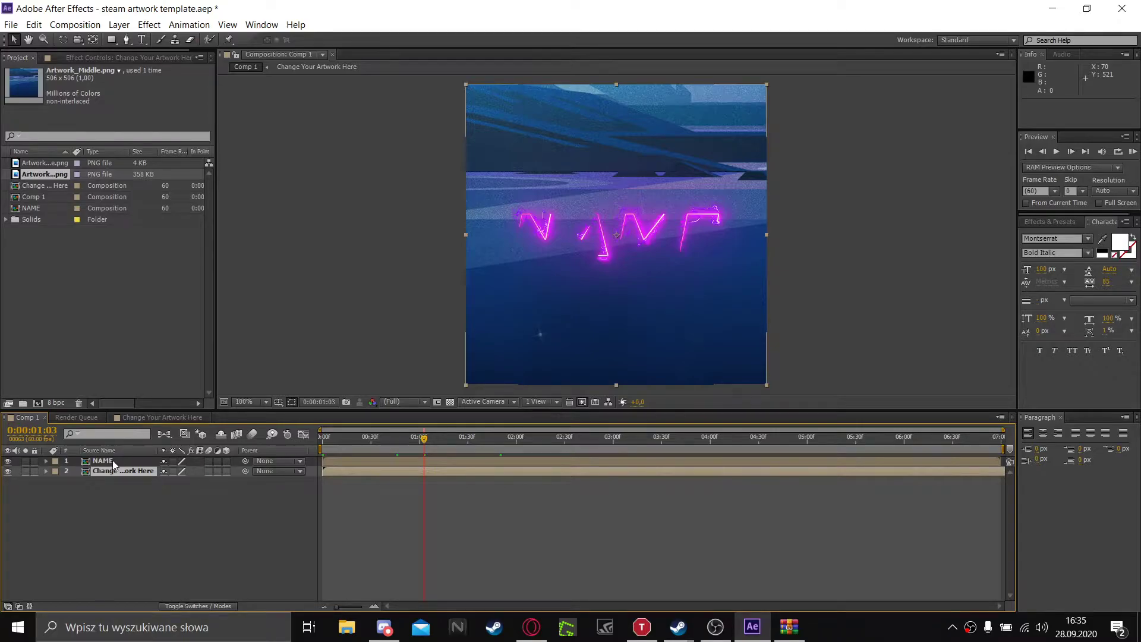
double_click(113, 461)
click(96, 501)
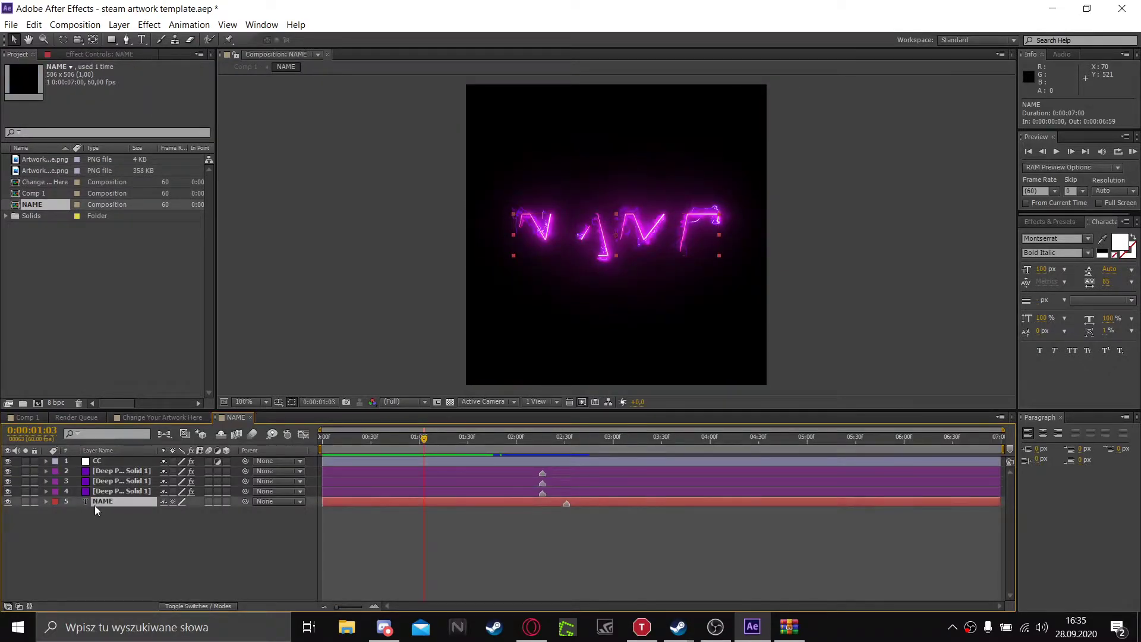
Replace the placeholder NAME text with the user's name
click(141, 47)
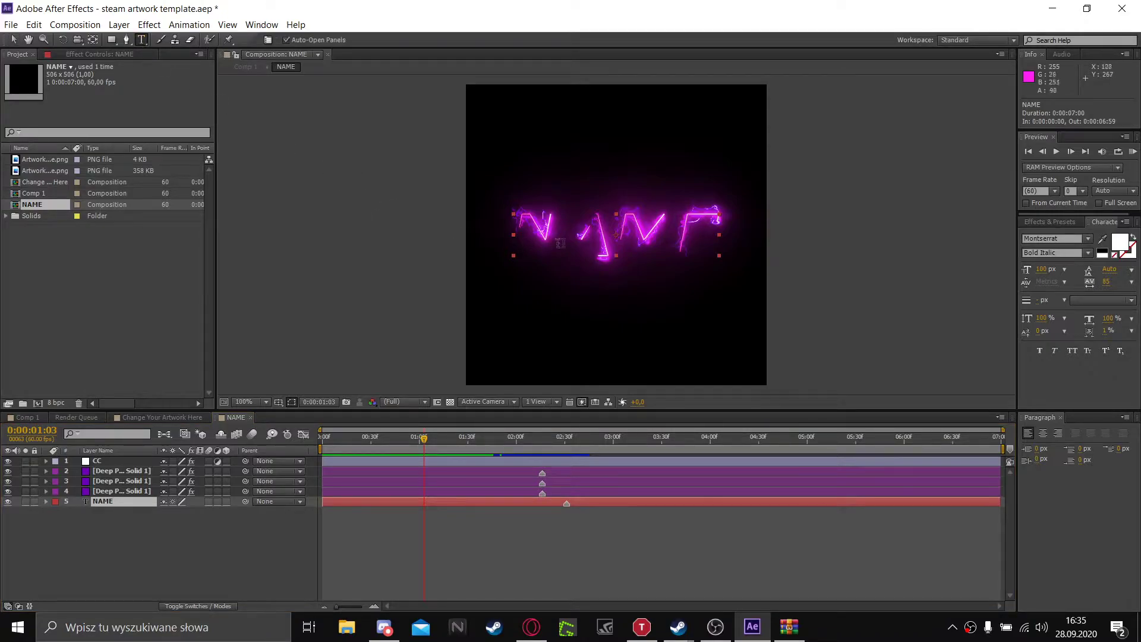
click(600, 257)
key(ctrl+a)
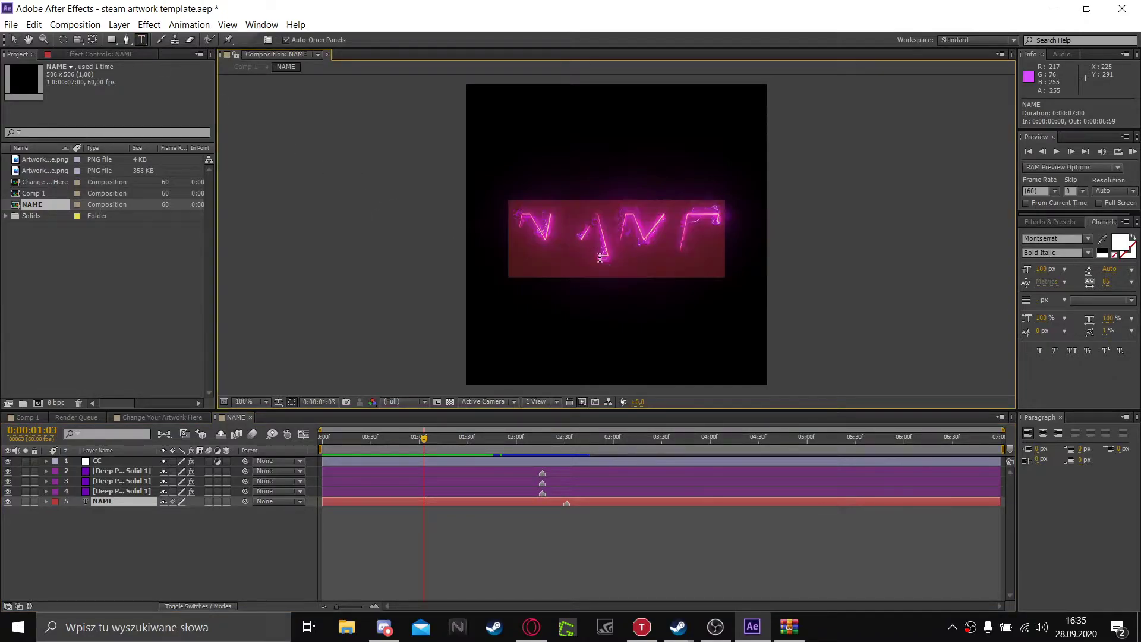
key(BackSpace)
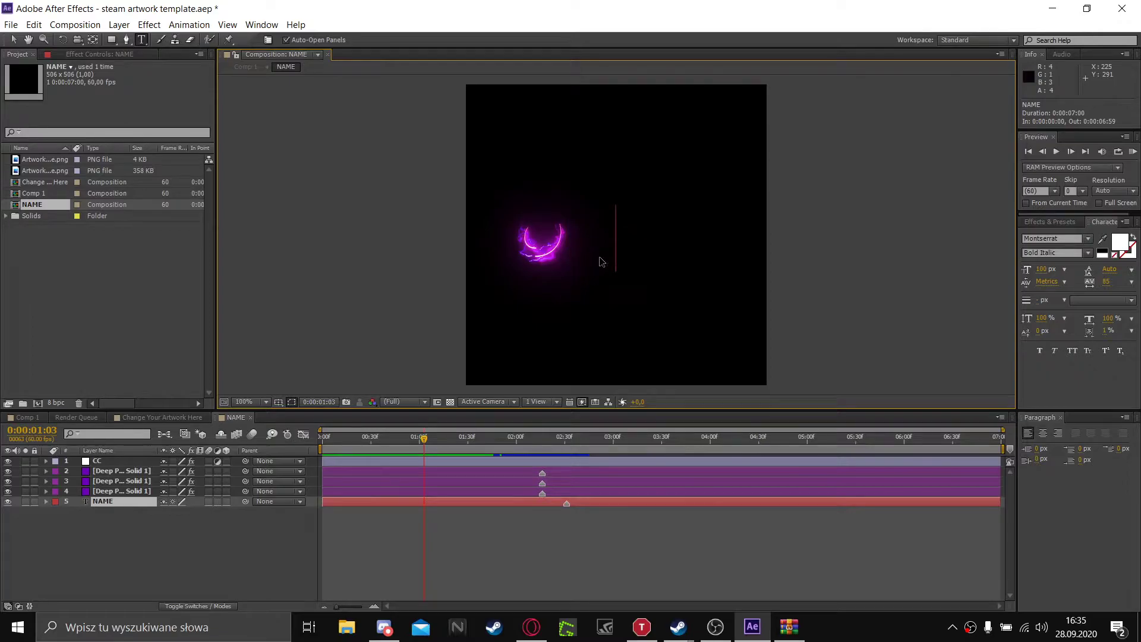
text(urlu)
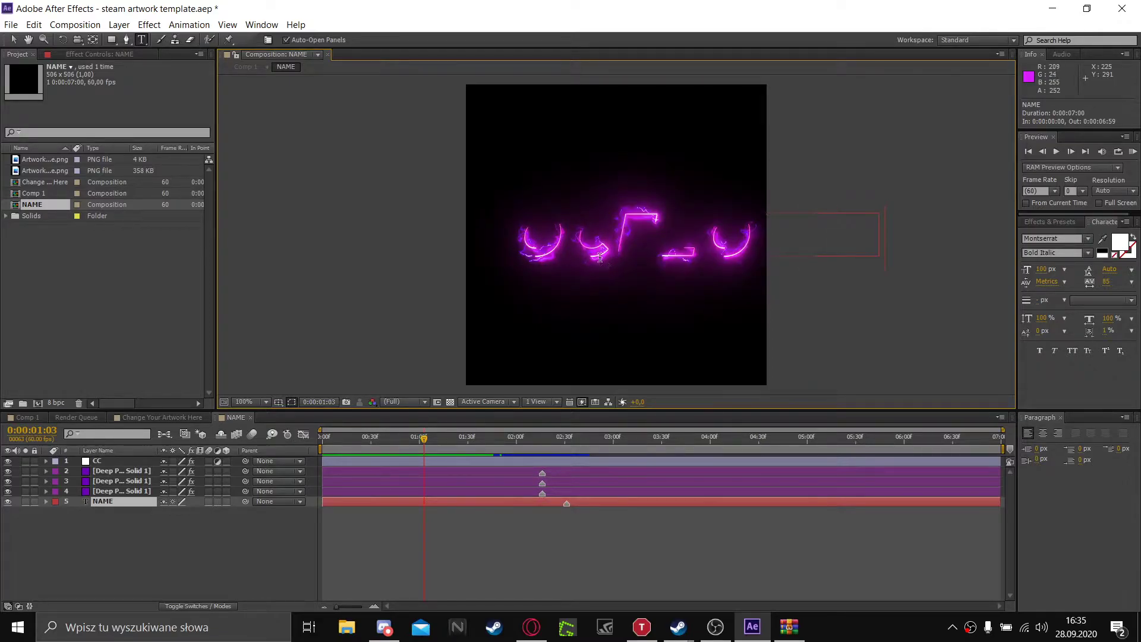
click(17, 42)
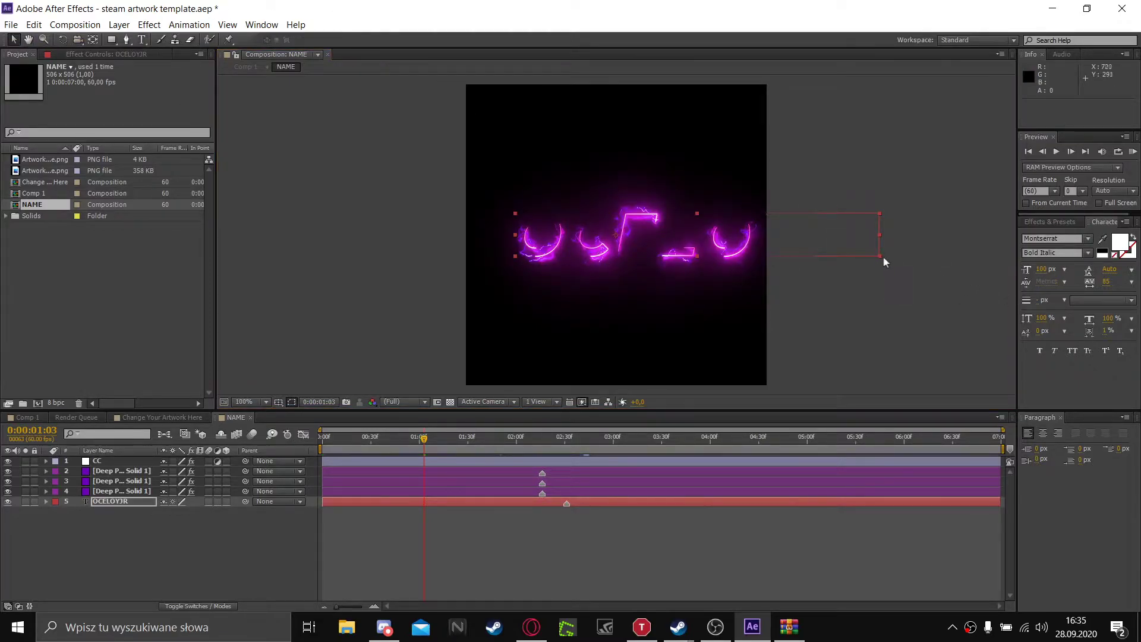
Scale the name layer to 61%, centre it, and preview the glow animation
drag(880, 257, 749, 238)
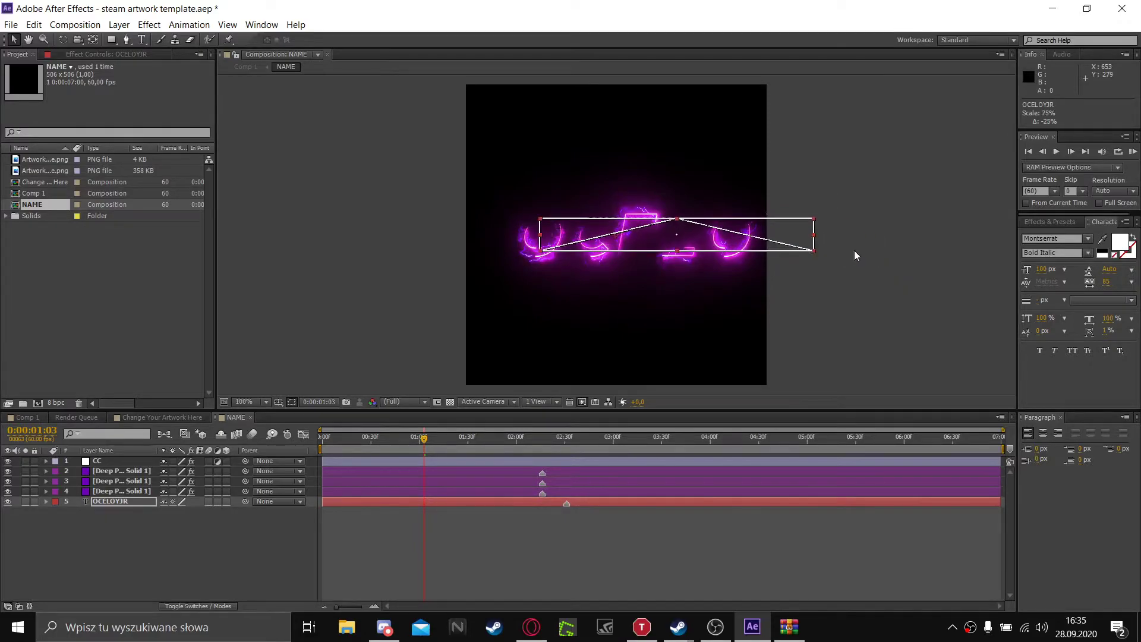
drag(735, 246, 686, 246)
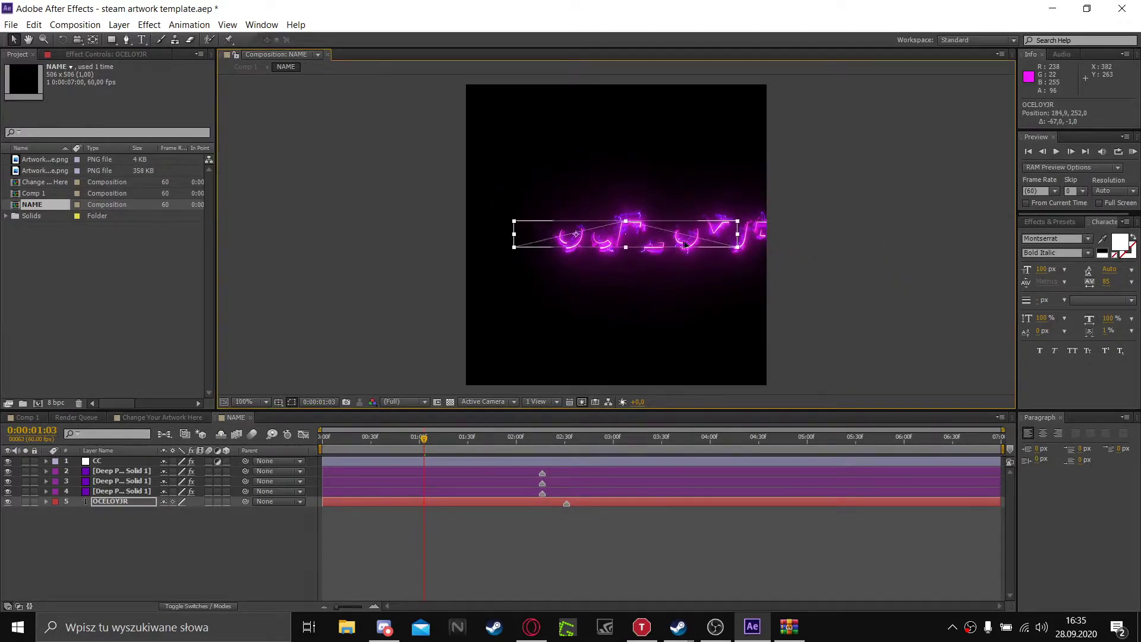
click(813, 241)
key(space)
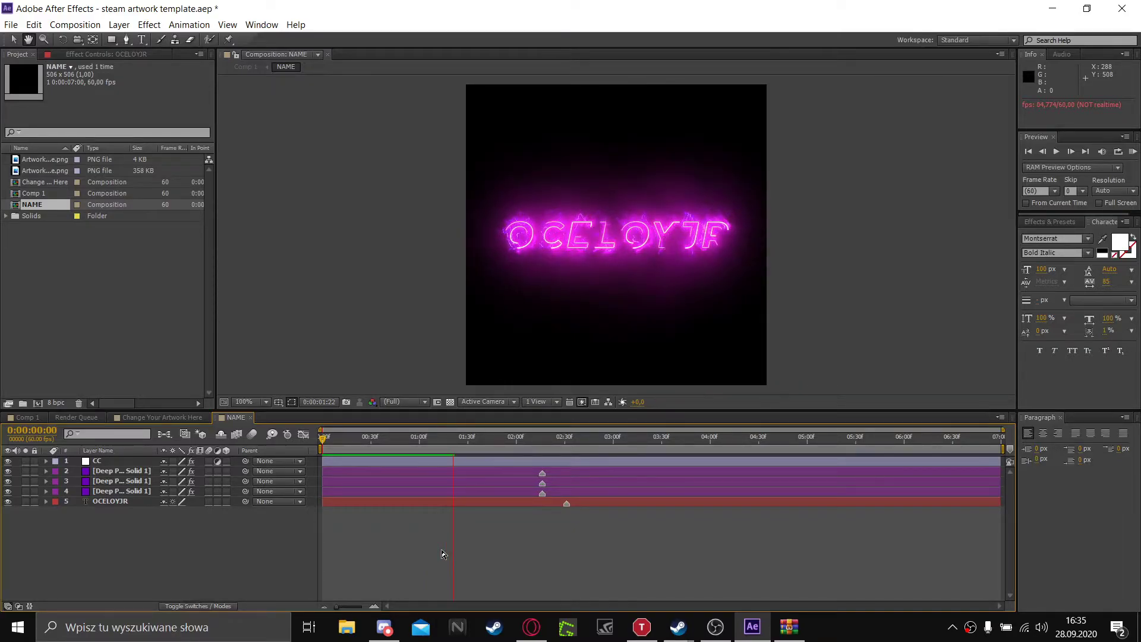
key(space)
click(647, 237)
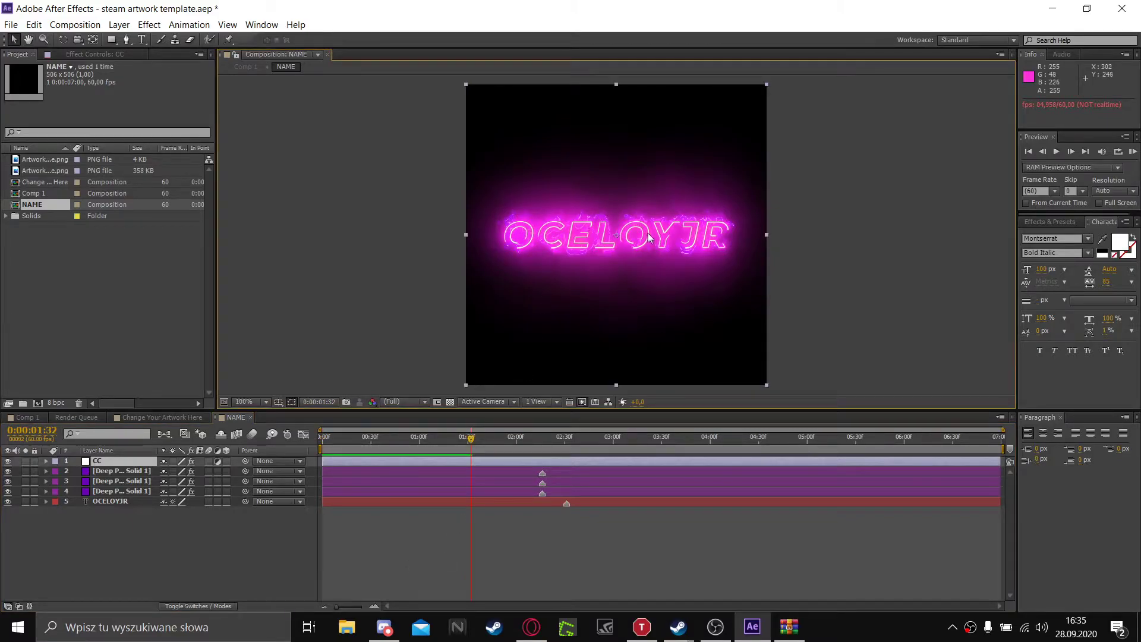
Retype the final letters of the neon name to fix its spelling
double_click(657, 243)
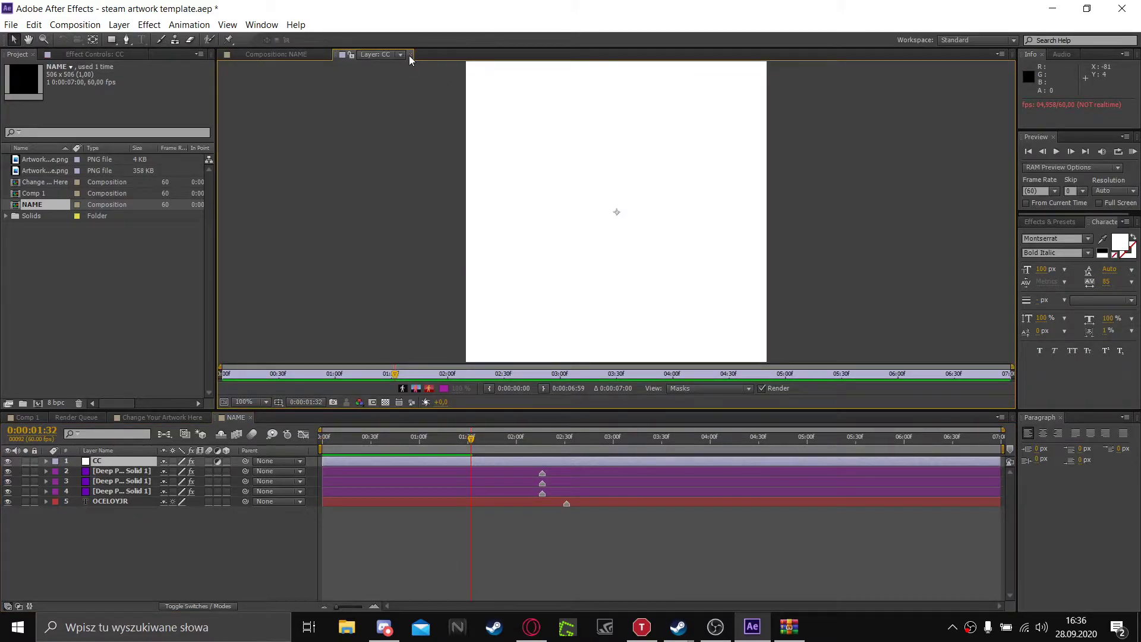
click(411, 54)
click(142, 39)
click(646, 243)
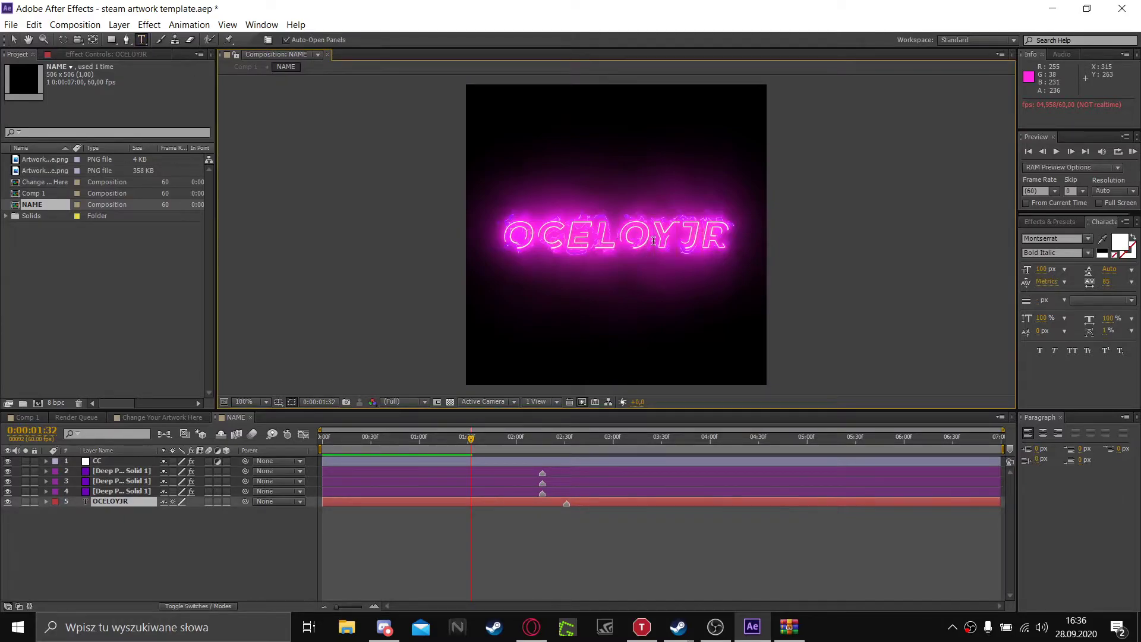
key(BackSpace)
key(BackSpace)
key(BackSpace)
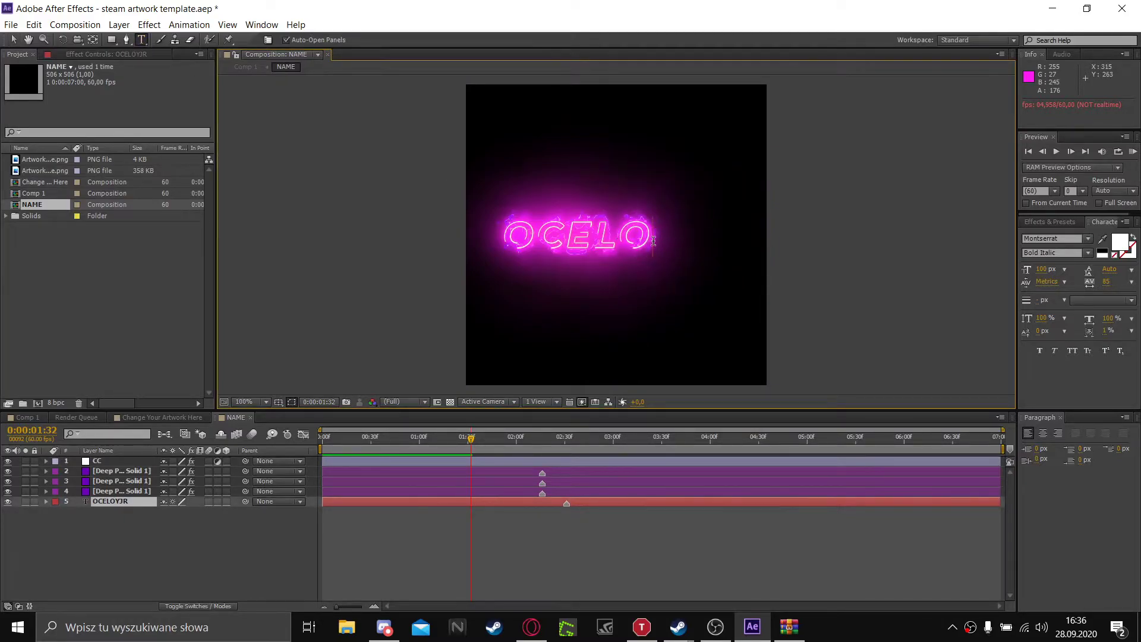
text(THR)
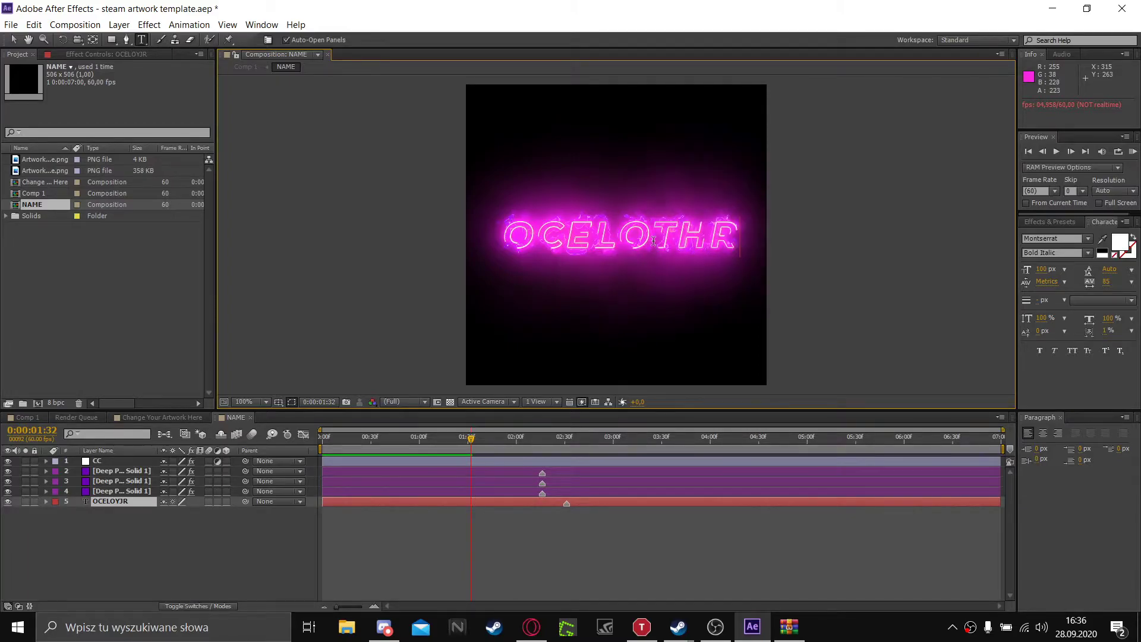
key(BackSpace)
text(E)
Move the playhead to 0:00:02:00 to see the corrected name fully glowing
drag(470, 441, 324, 437)
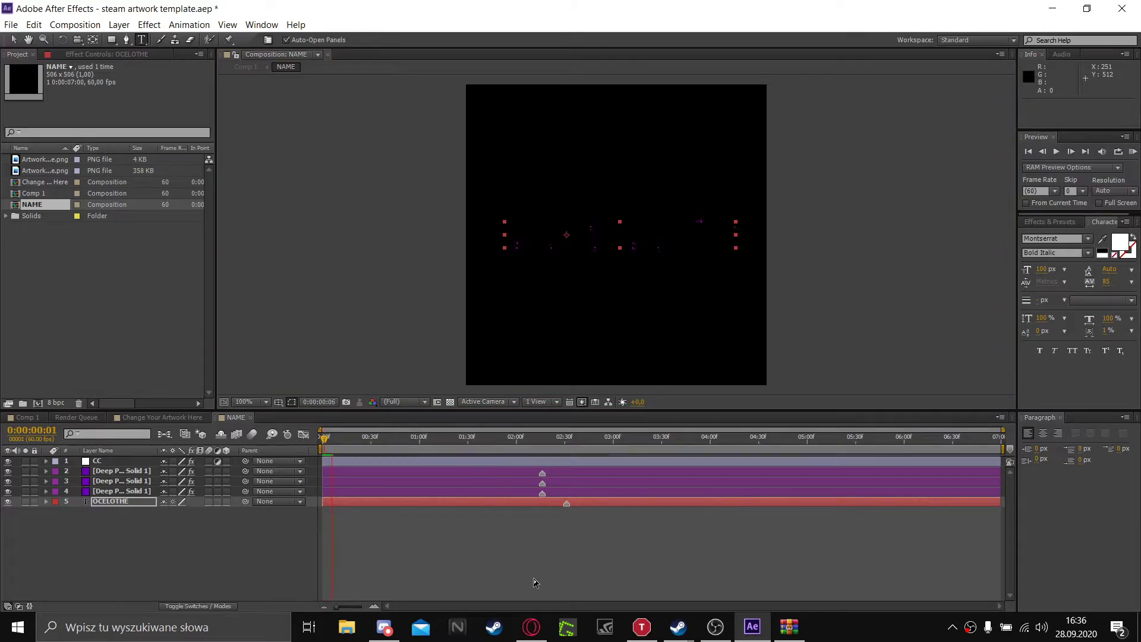
drag(346, 440, 515, 447)
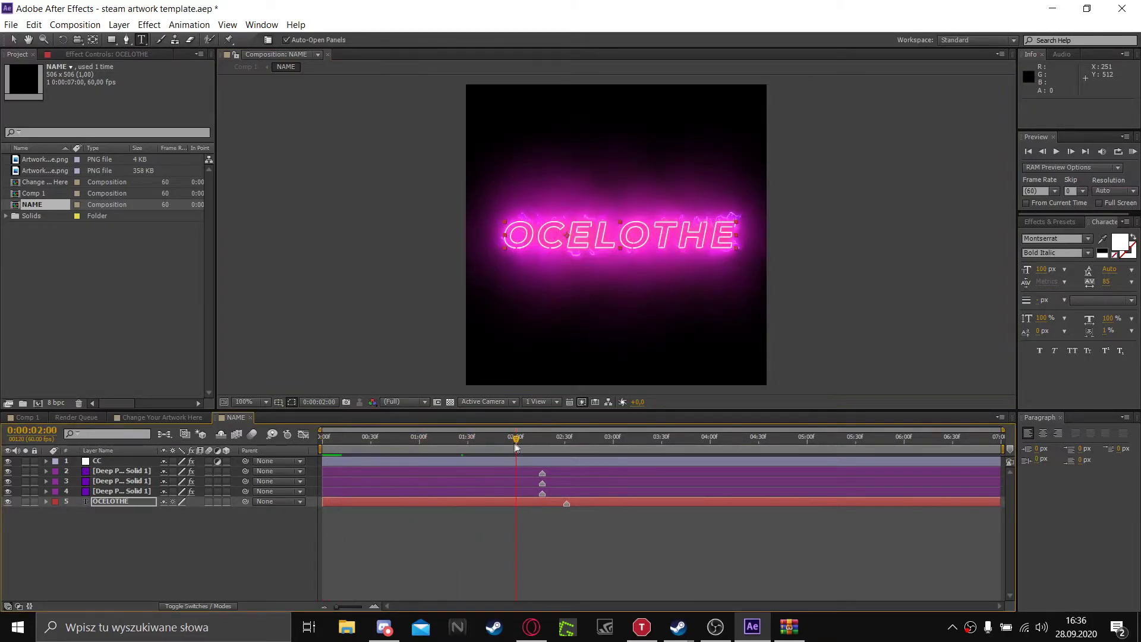
click(101, 463)
Rotate the CC layer's Hue/Saturation Master Hue to 1x+317°, turning the glow cyan
double_click(109, 464)
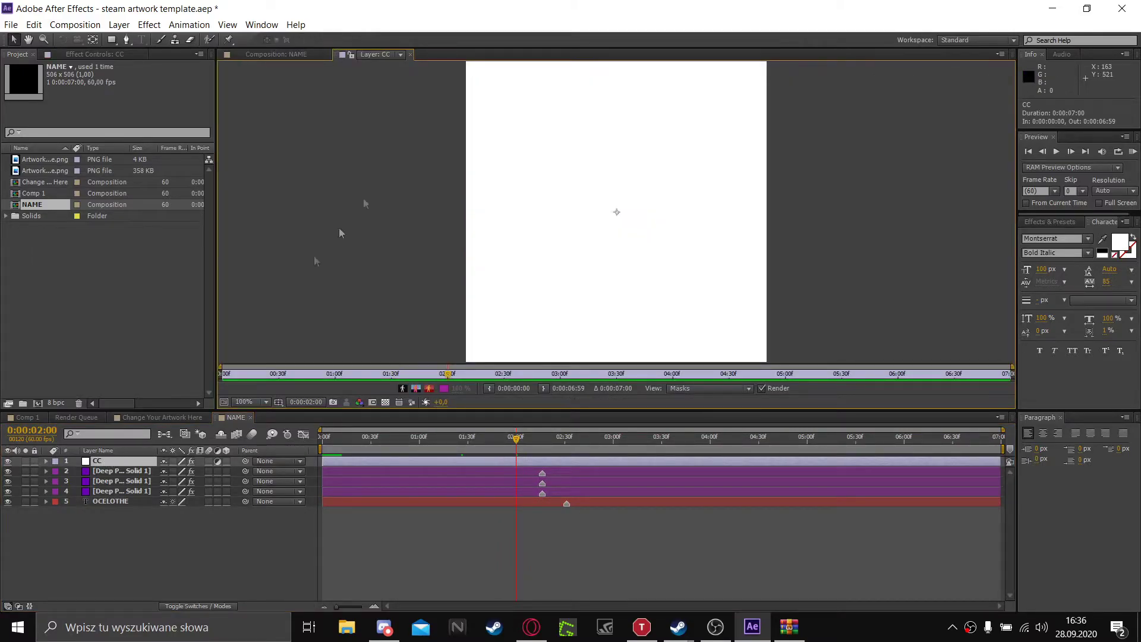
click(410, 54)
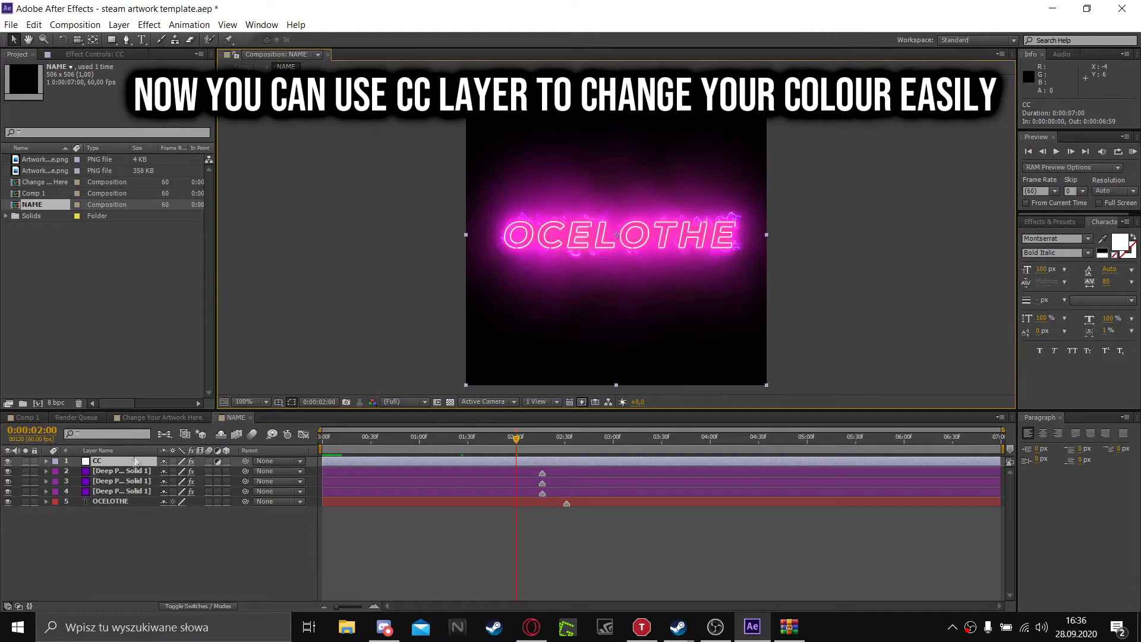
right_click(100, 462)
key(Escape)
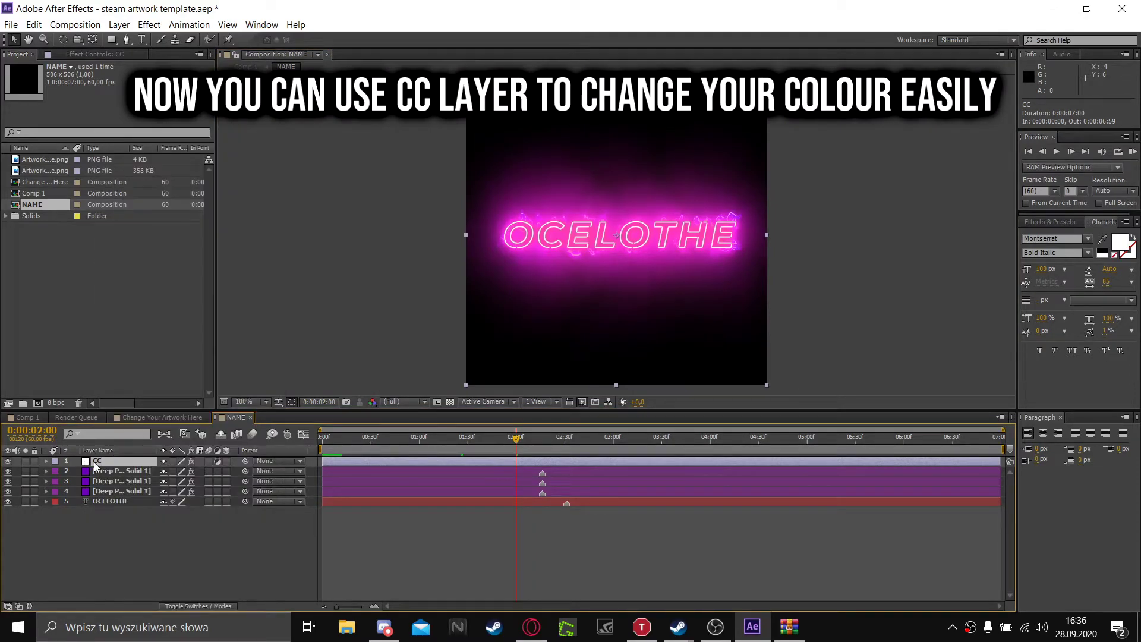
click(94, 54)
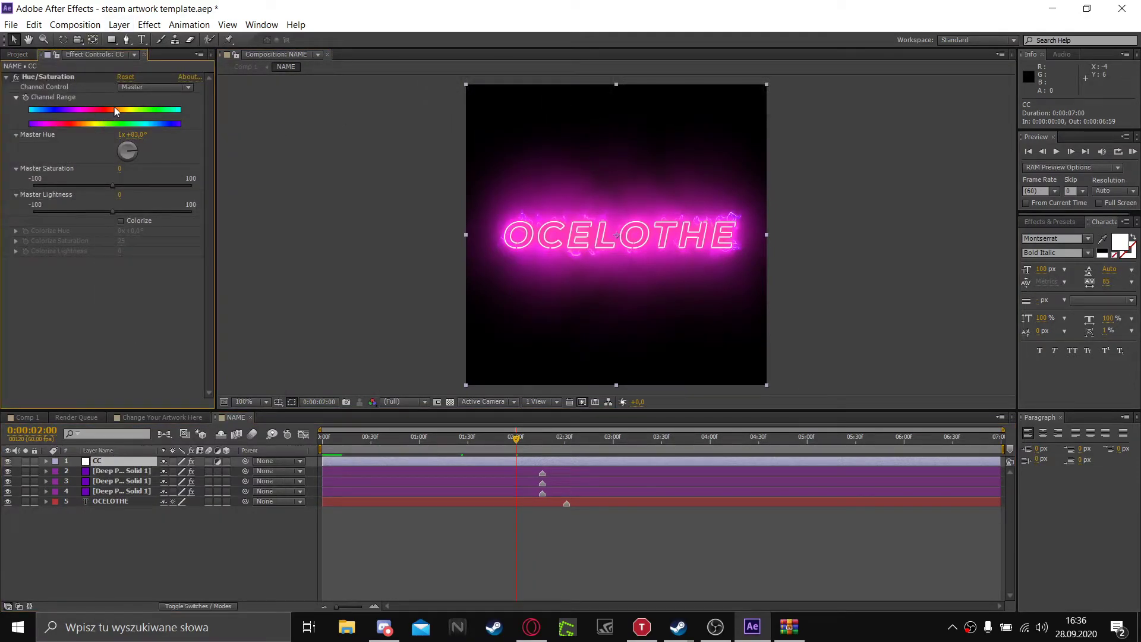
drag(136, 155, 124, 163)
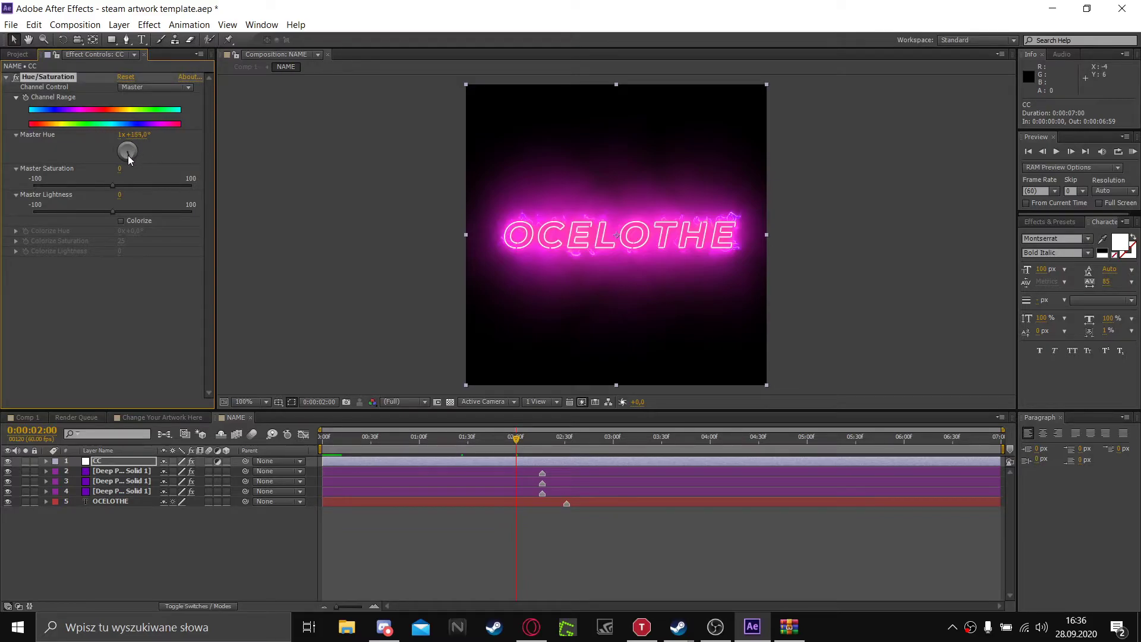
drag(124, 162, 118, 145)
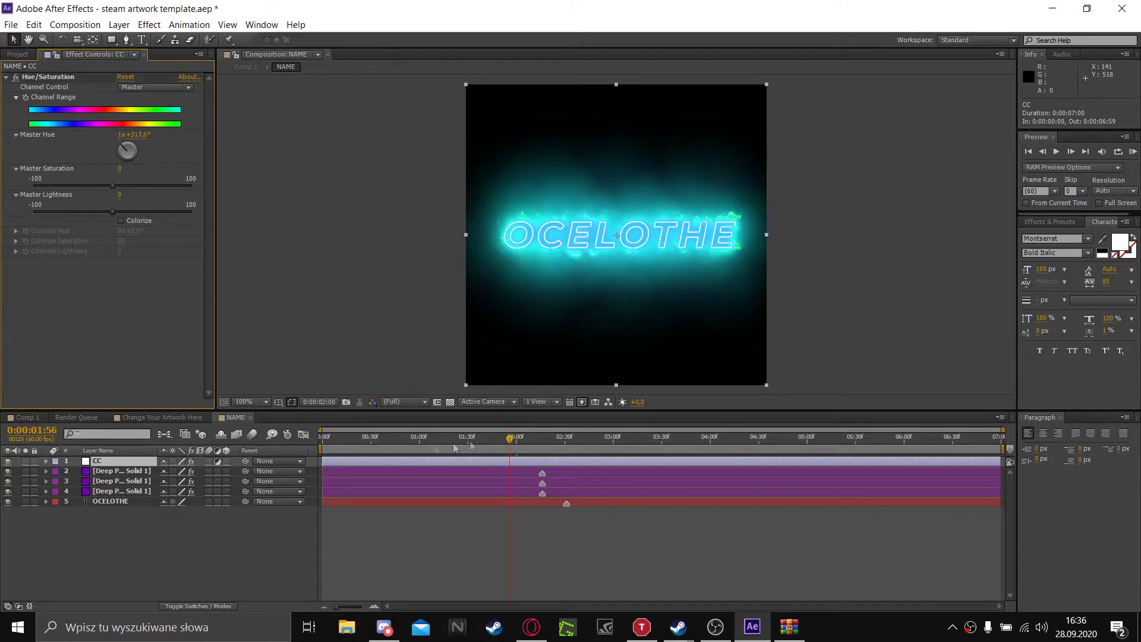
click(158, 417)
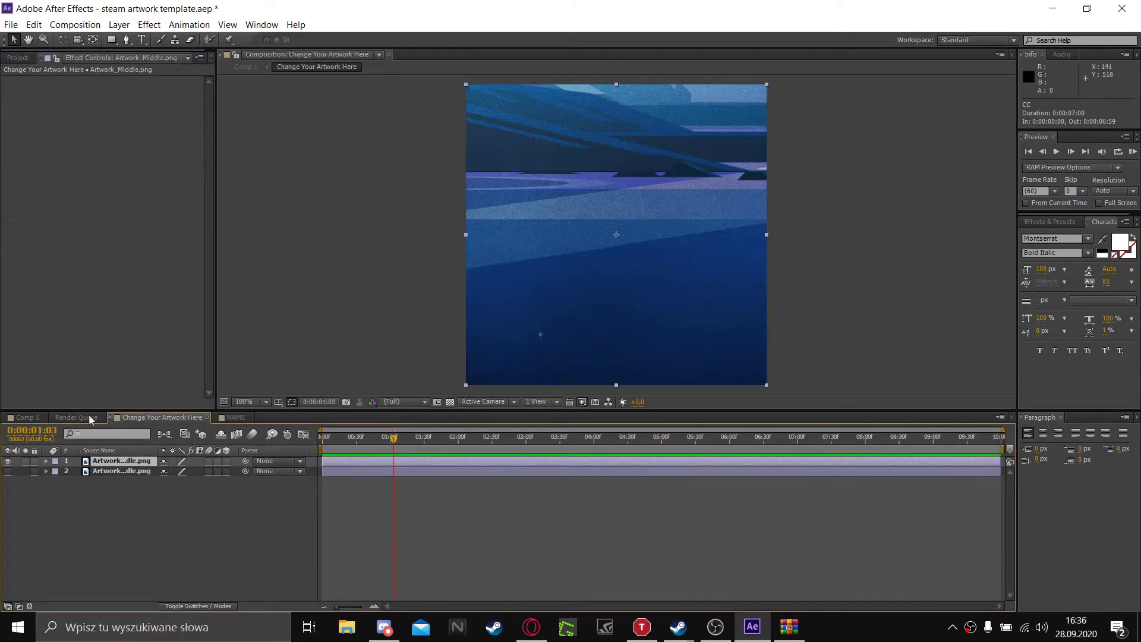
Preview Comp 1's cyan neon name over the blue artwork and scrub to the end
click(24, 417)
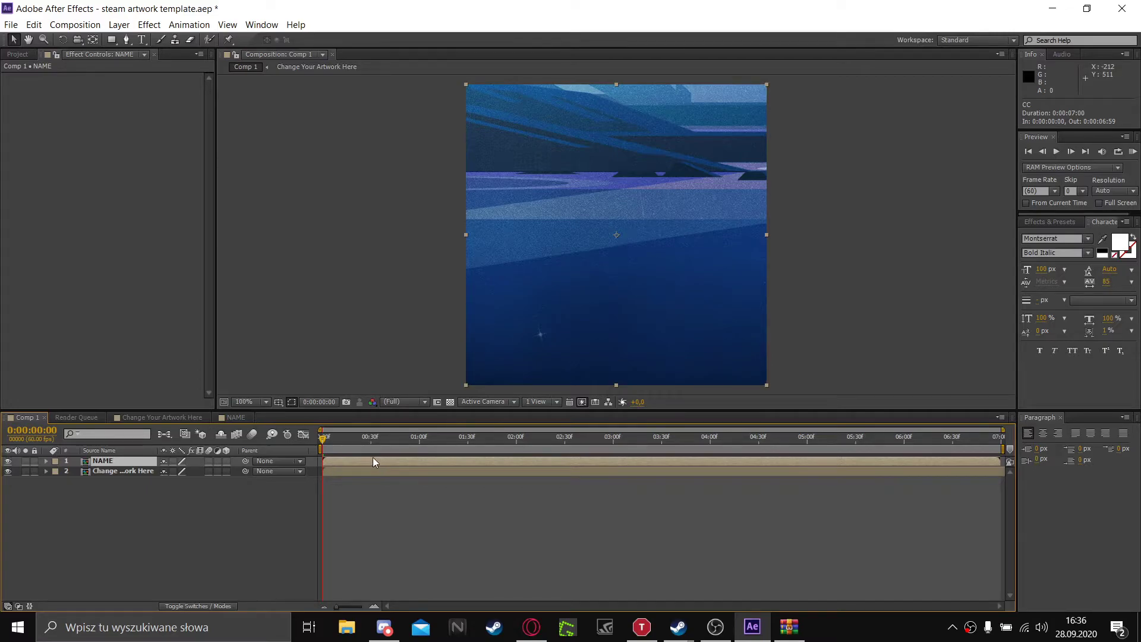
key(space)
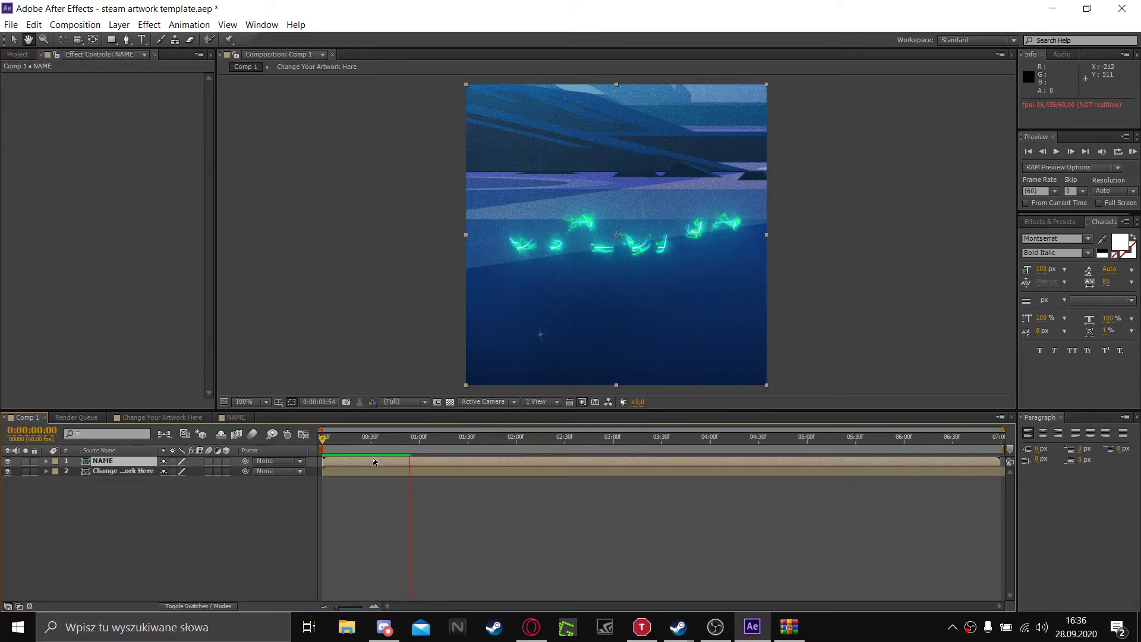
key(space)
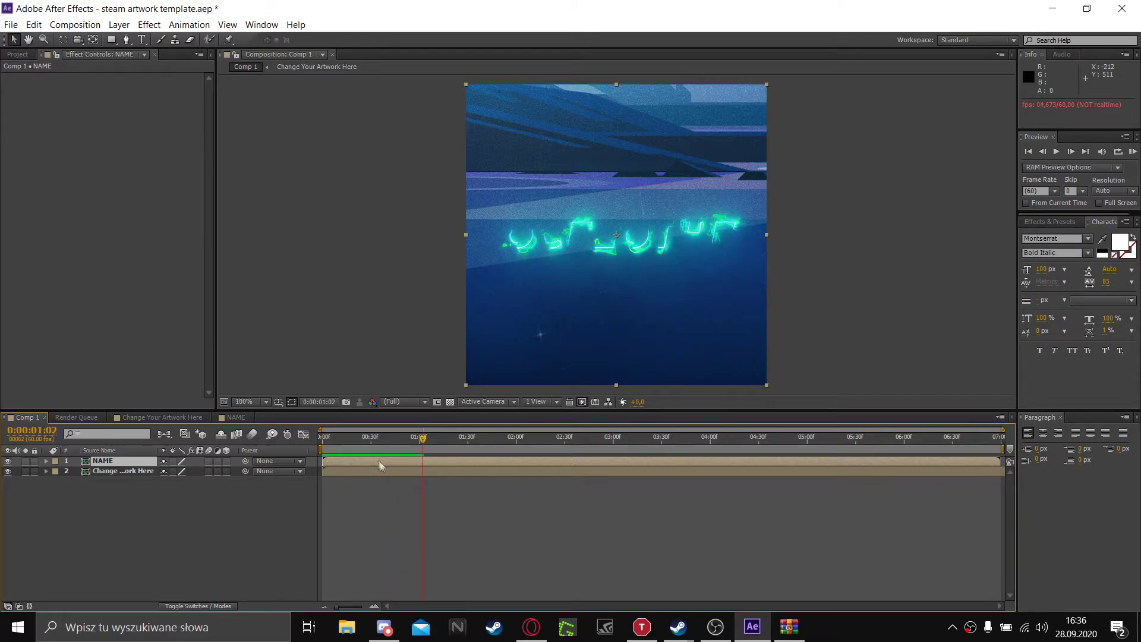
key(space)
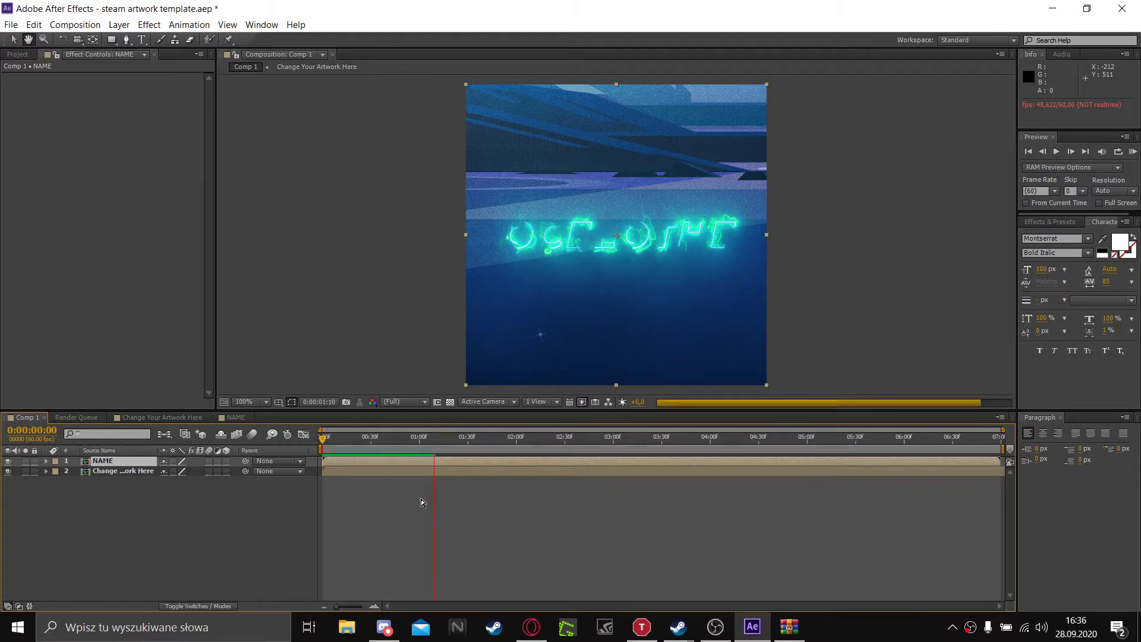
key(space)
drag(438, 444, 743, 445)
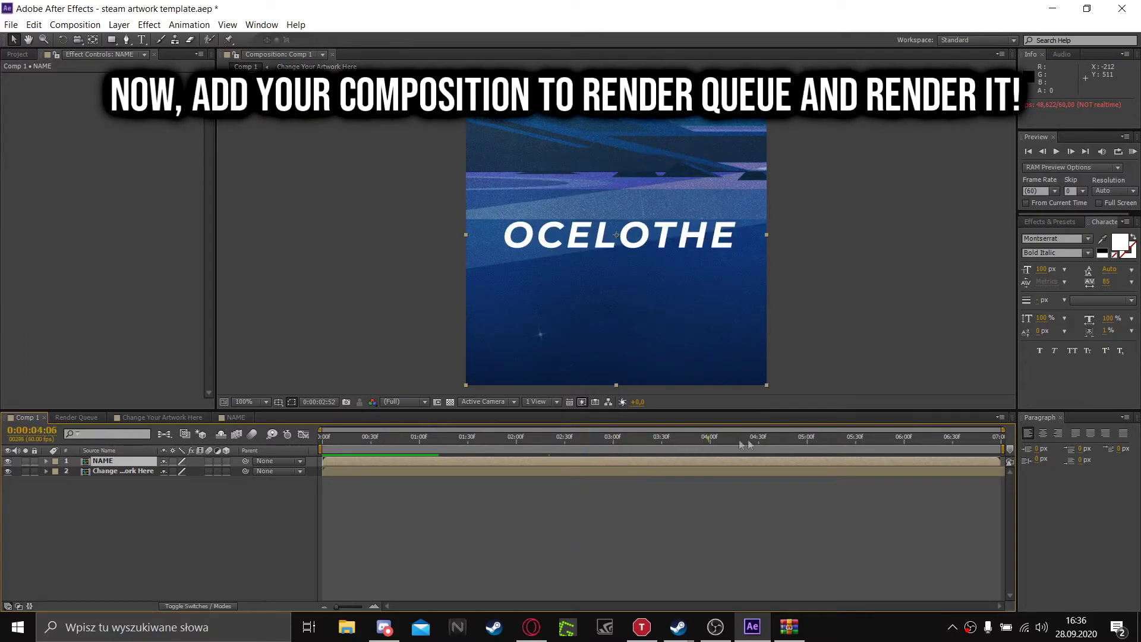
mouse_move(989, 450)
mouse_down()
mouse_move(999, 441)
mouse_move(321, 439)
mouse_up()
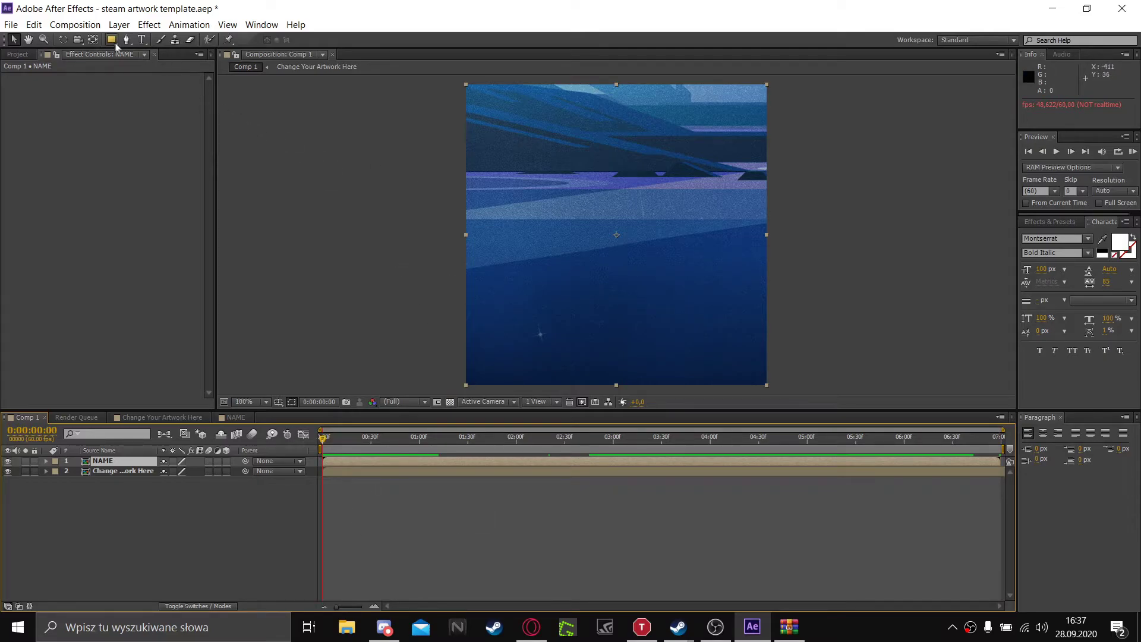
Add Comp 1 to the render queue with its output module format set to H.264
click(76, 25)
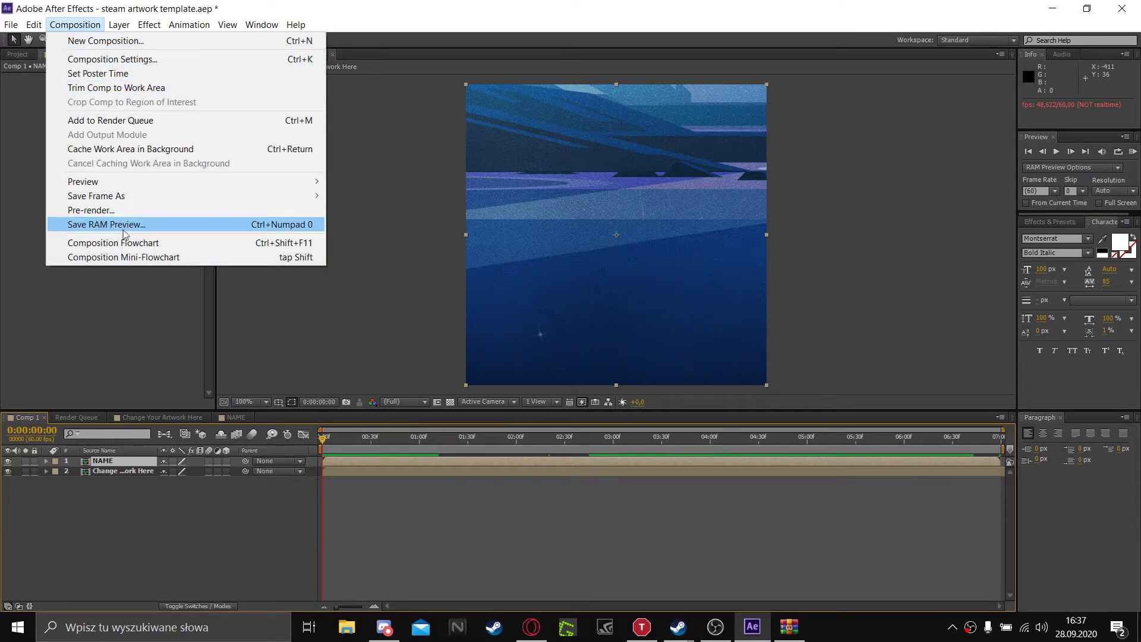
click(113, 120)
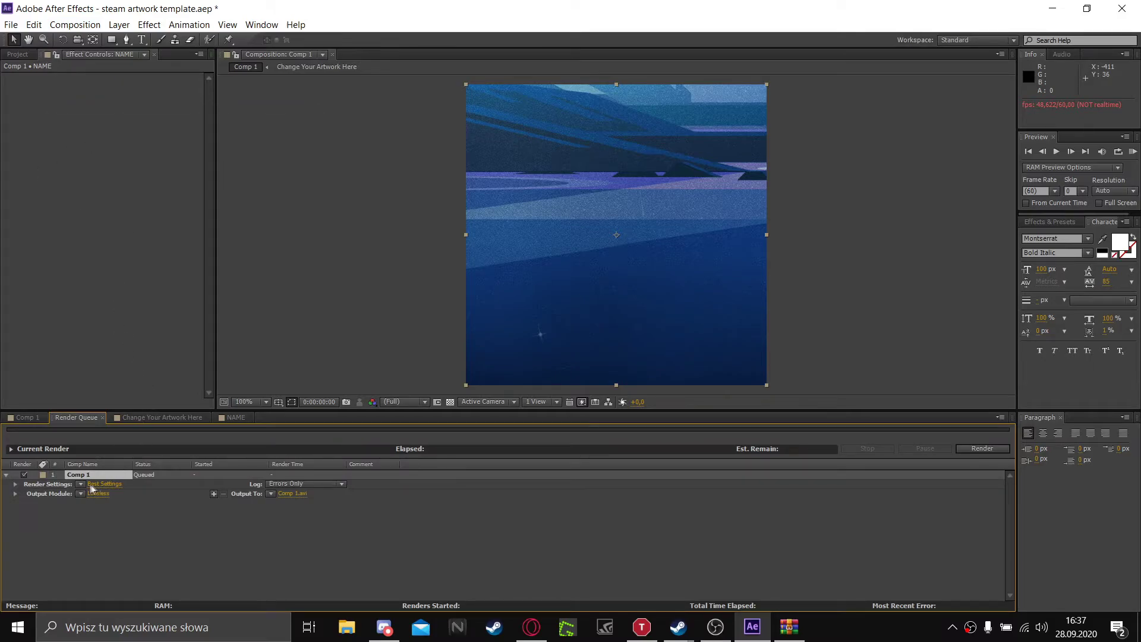
click(80, 494)
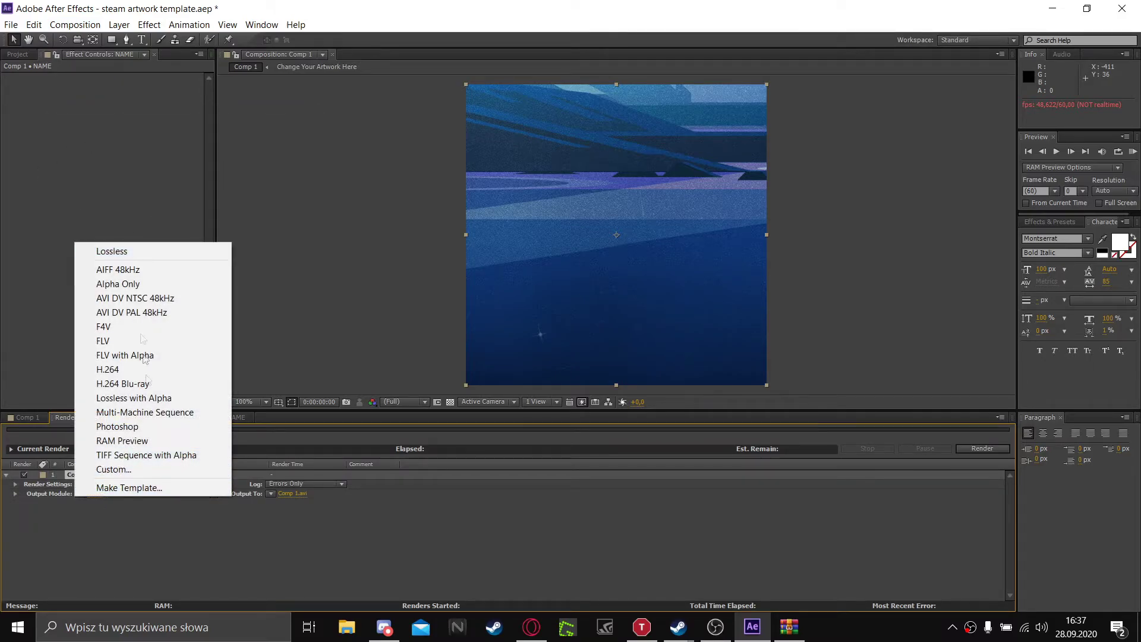
click(146, 524)
click(100, 494)
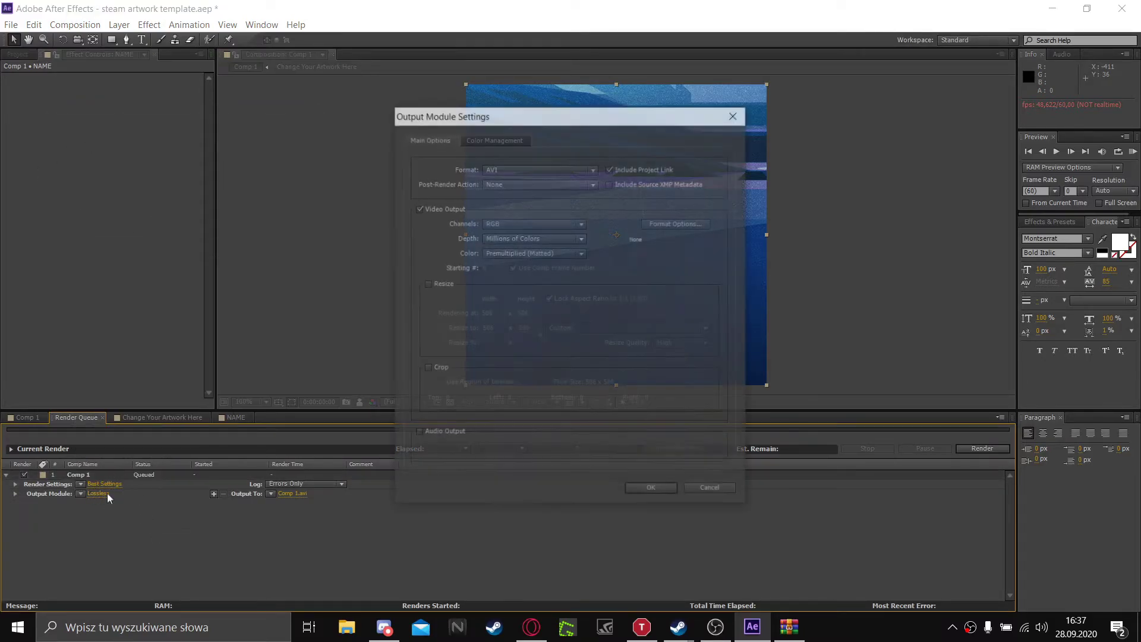
click(523, 169)
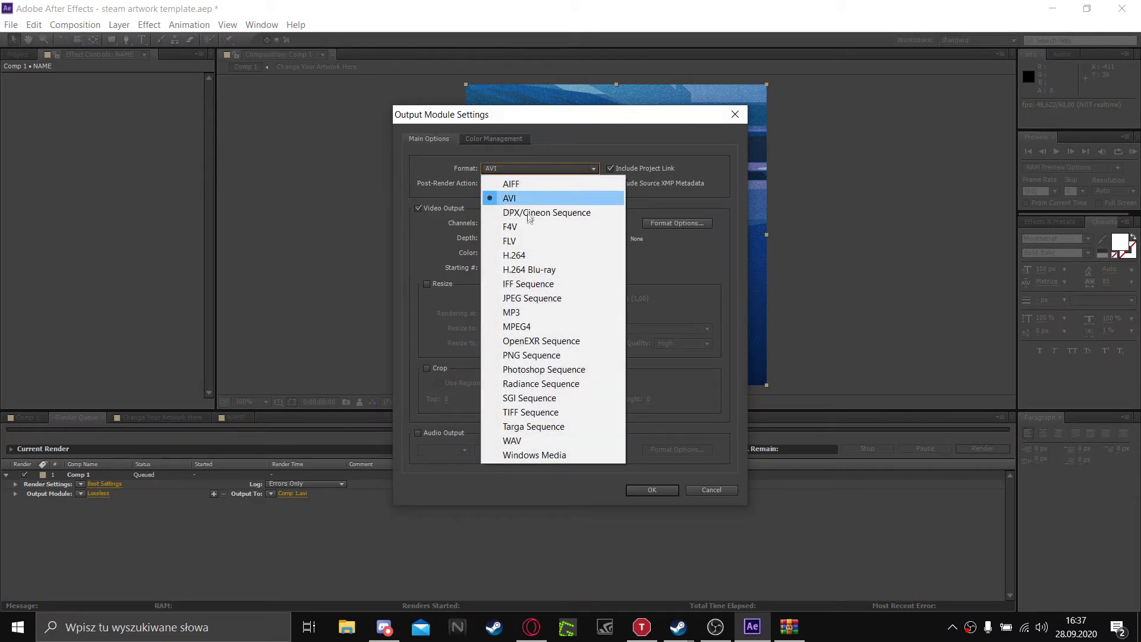
click(535, 255)
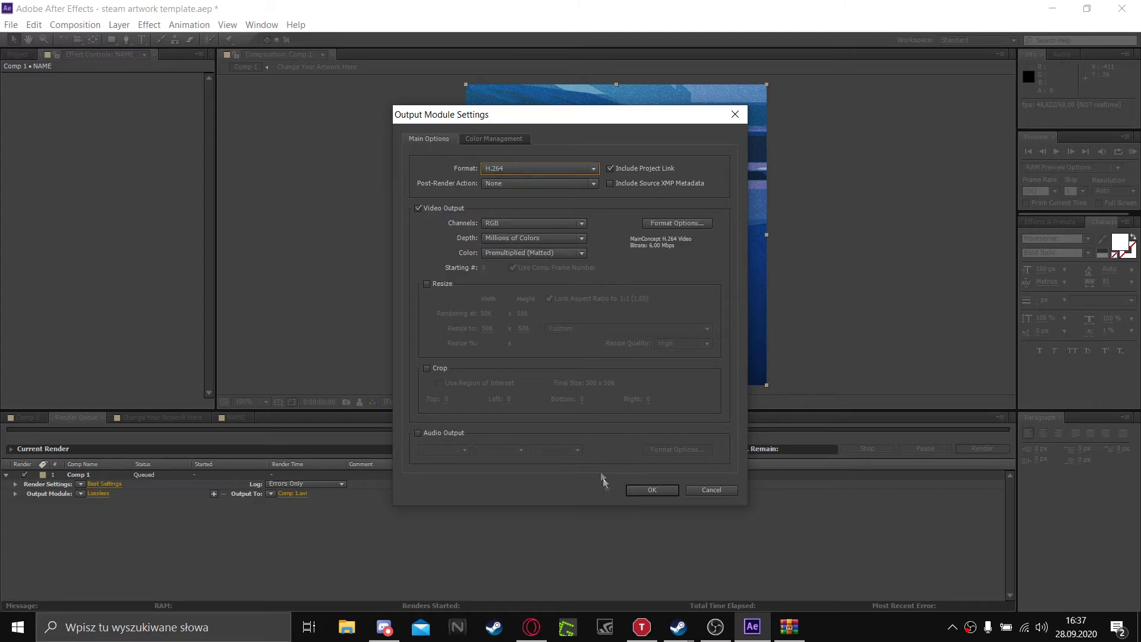
click(652, 491)
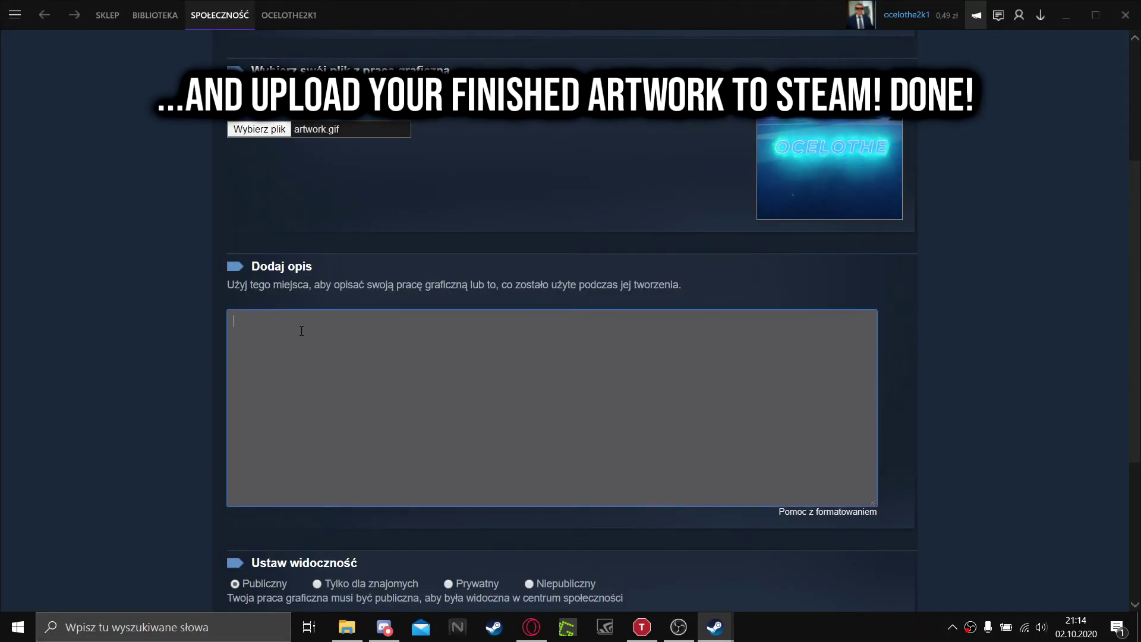
Describe artwork.gif as 'This is my new template... LOL' and tick the Potwierdzam ownership checkbox
text(This is )
text(at)
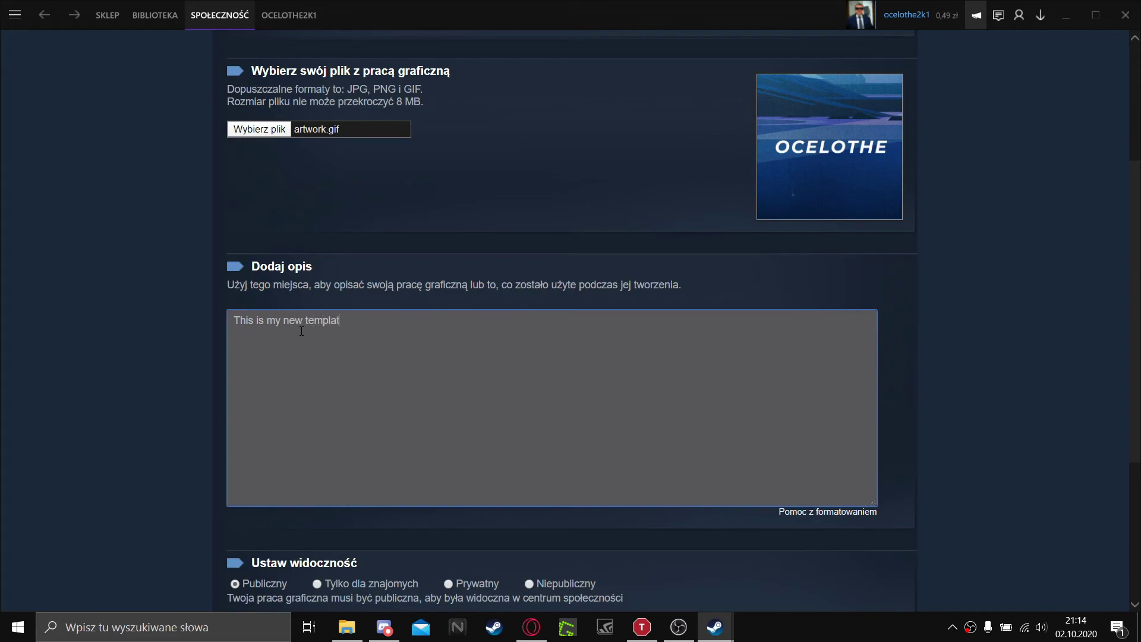
text(... LOL)
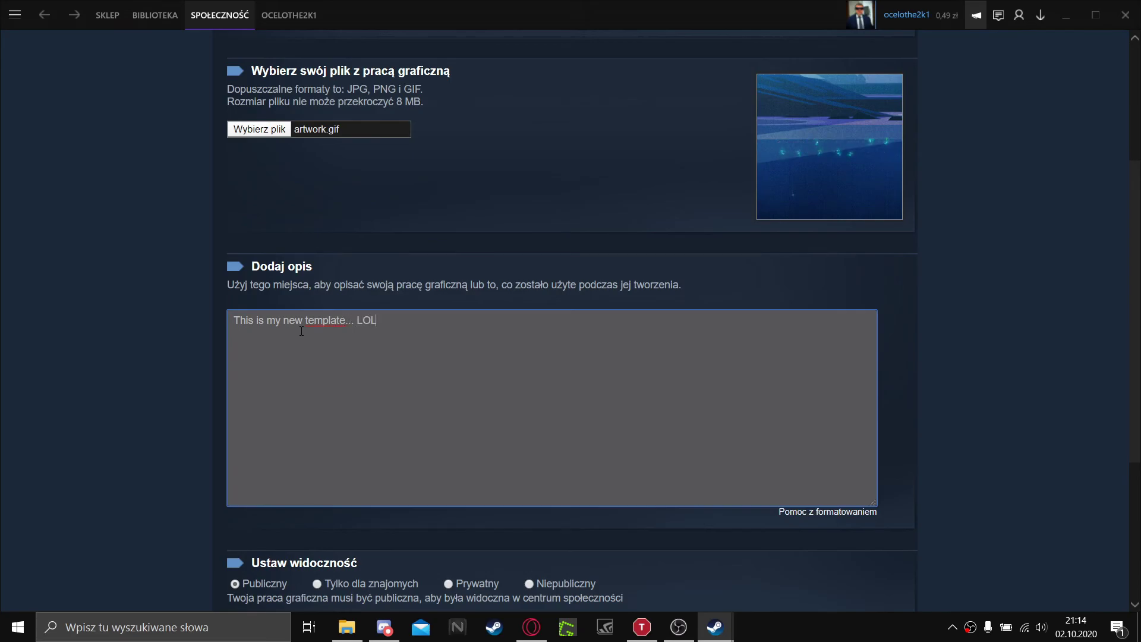
scroll(301, 331, down, 3)
click(236, 543)
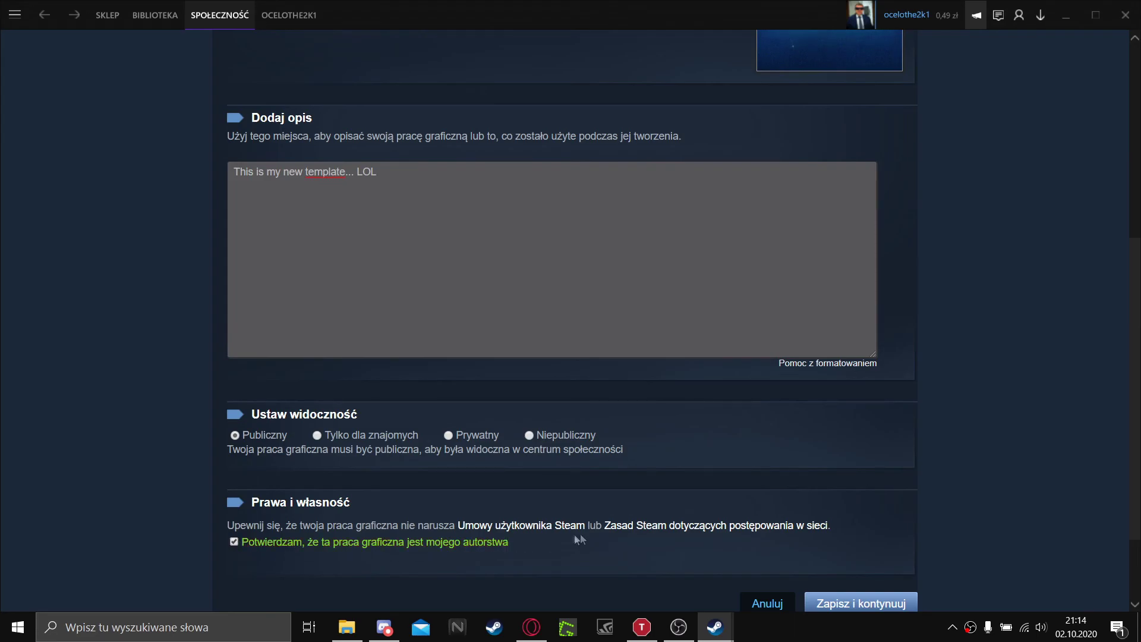